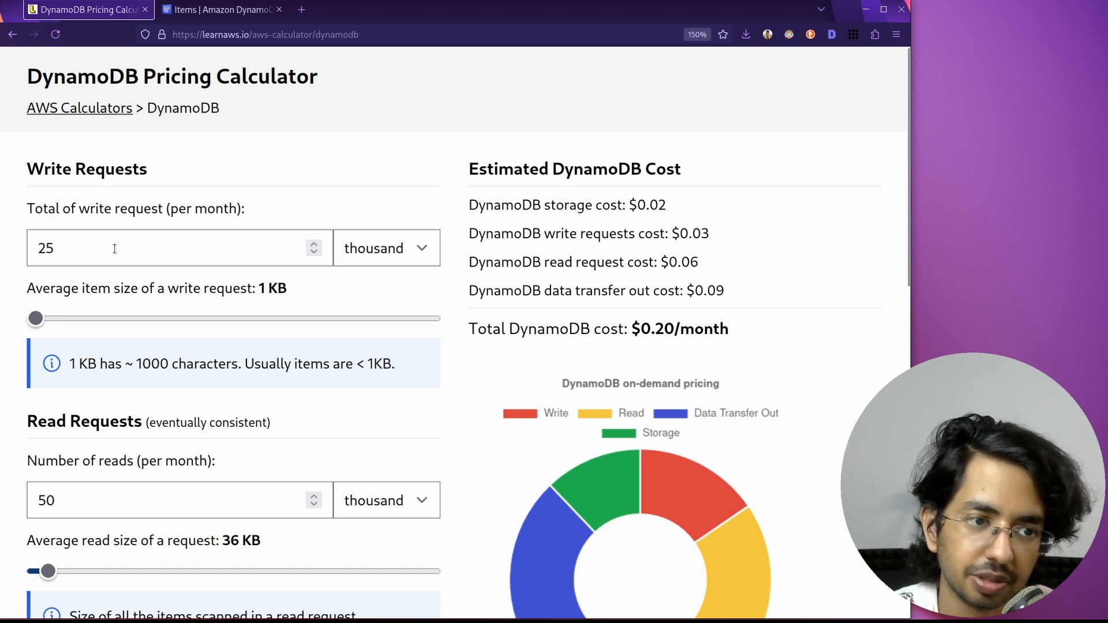
- Switch to the AWS console and open the form for creating a new item in grocery_table
left_click(209, 10)
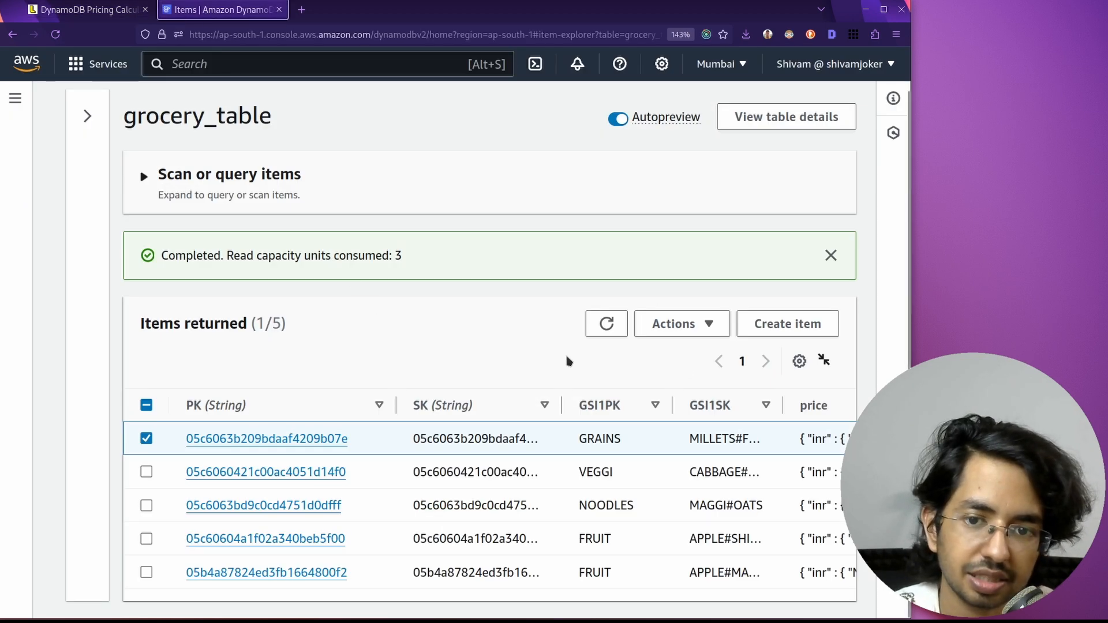
left_click(778, 326)
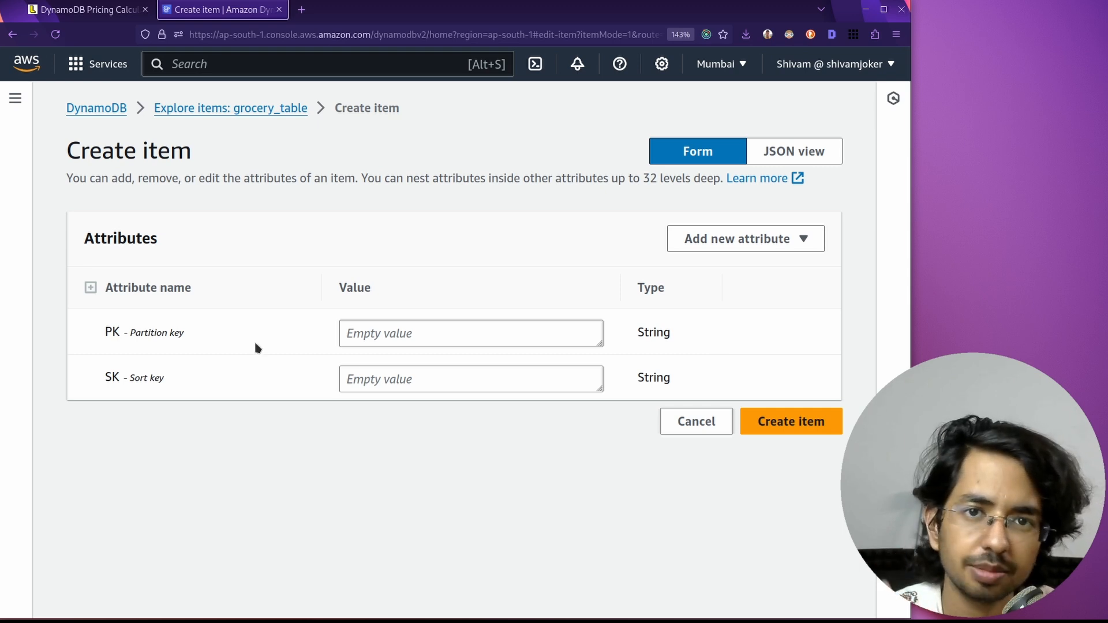
- Switch to the DynamoDB Pricing Calculator and set the total write requests to 50 thousand per month
key("ctrl+Tab")
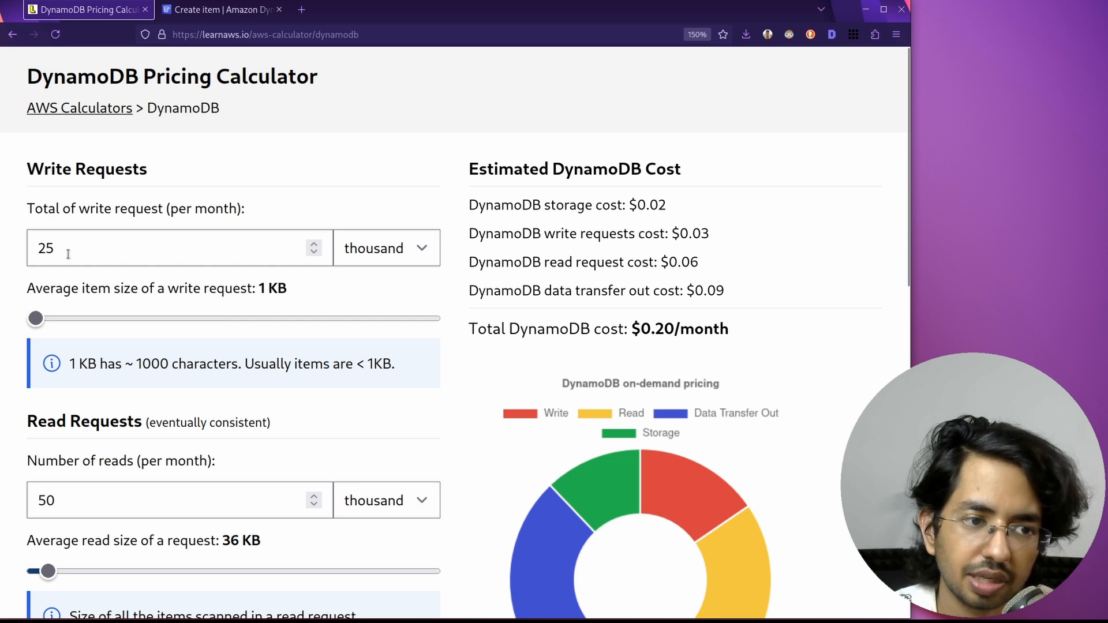
double_click(44, 252)
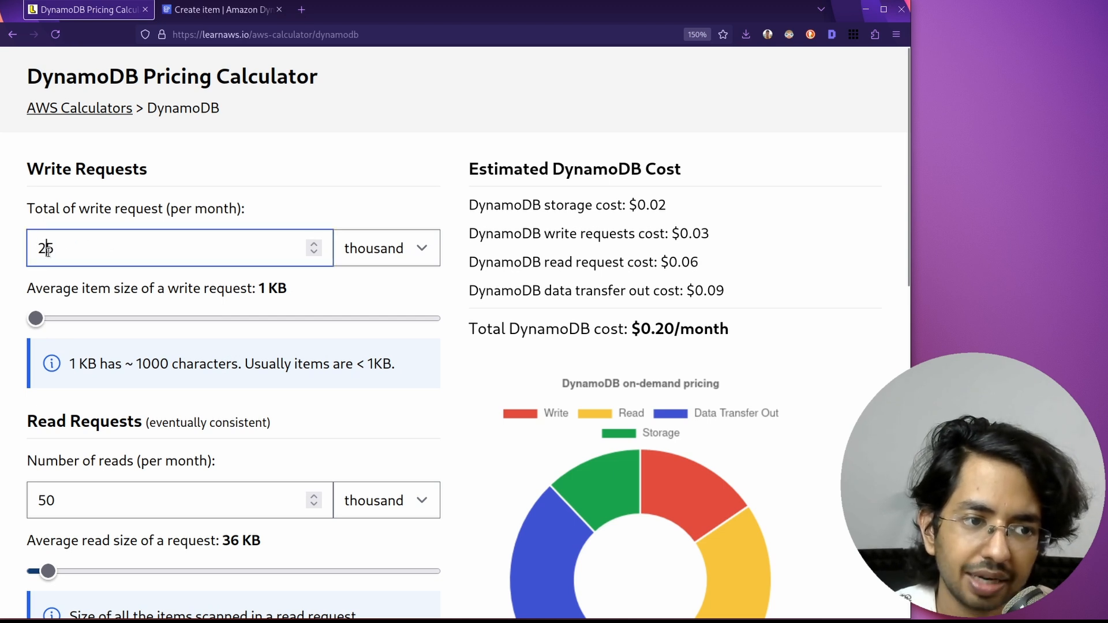
type("50")
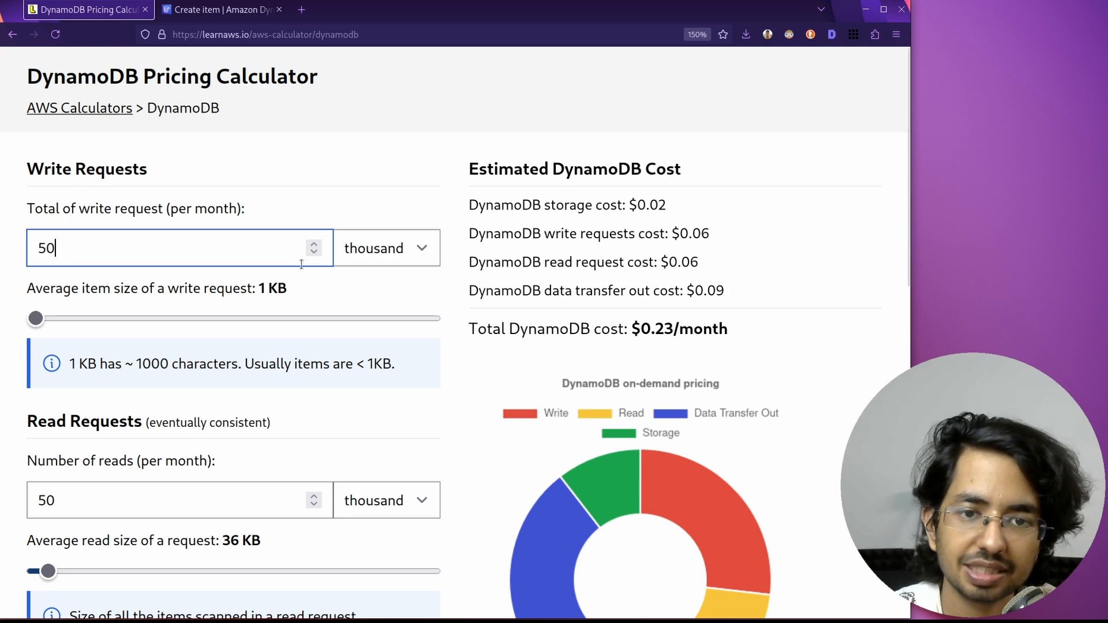
scroll(539, 373, "down", 2)
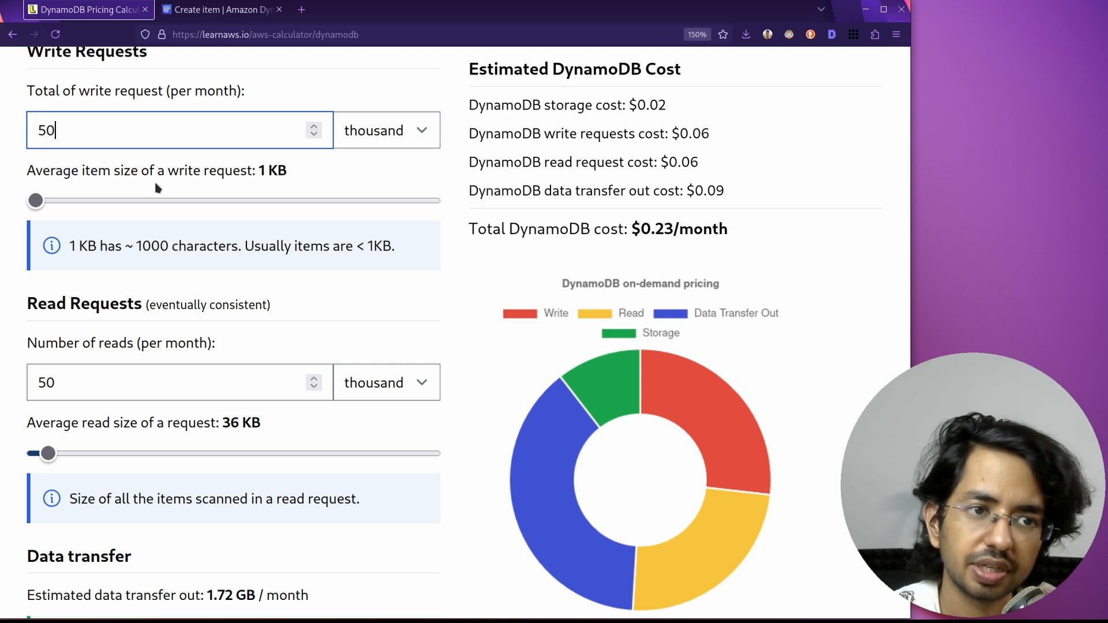
- Switch to the AWS console, show the new item's attributes as JSON and highlight the whole JSON object
left_click(219, 9)
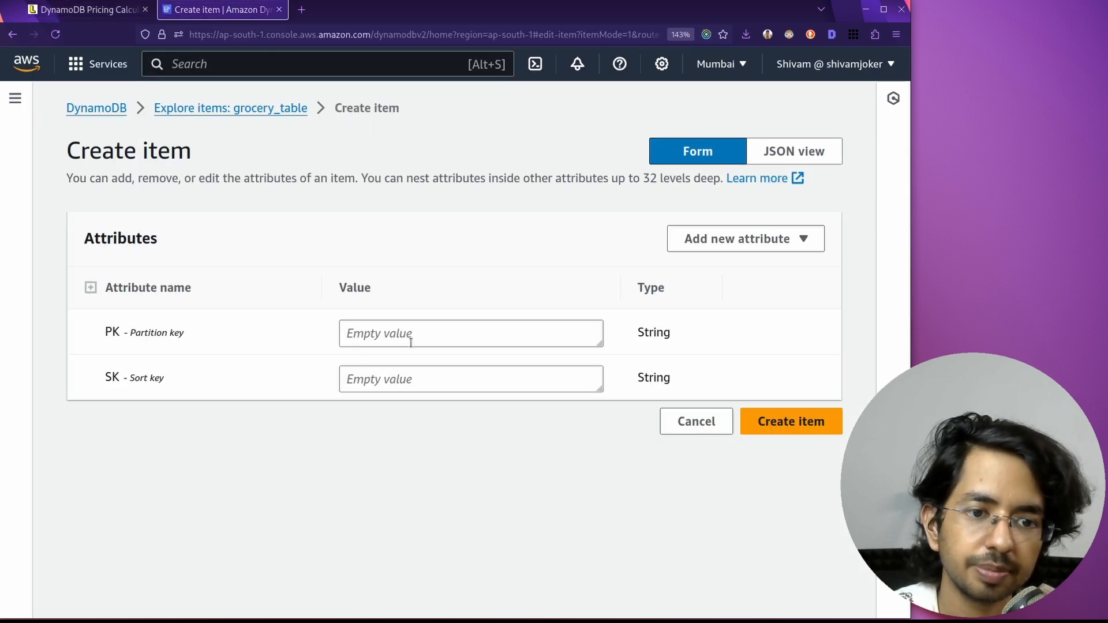
left_click(389, 330)
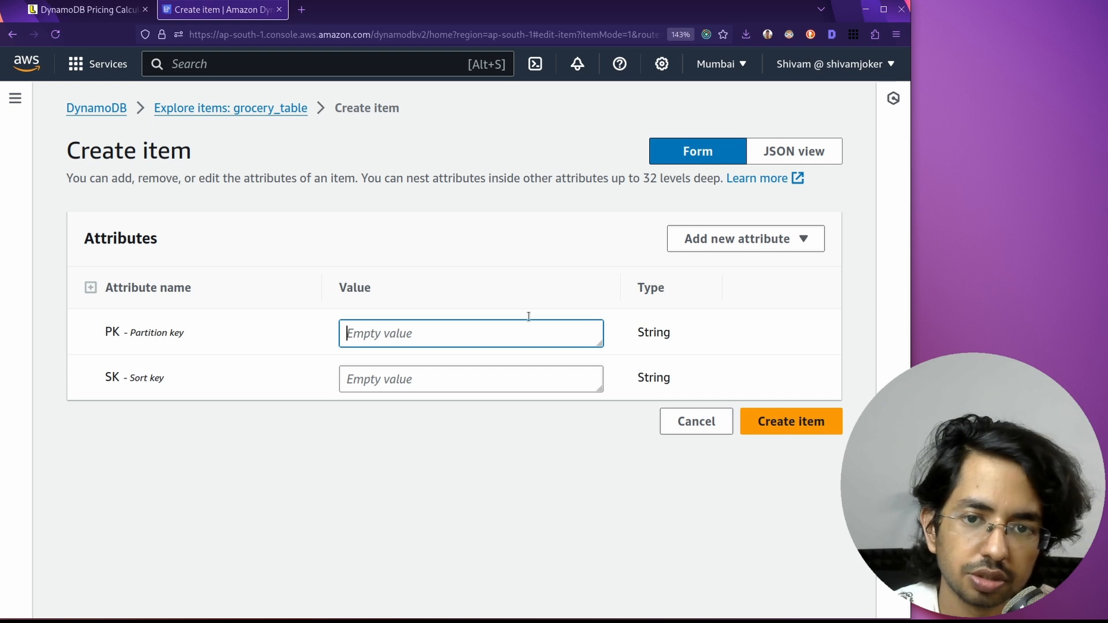
left_click(786, 158)
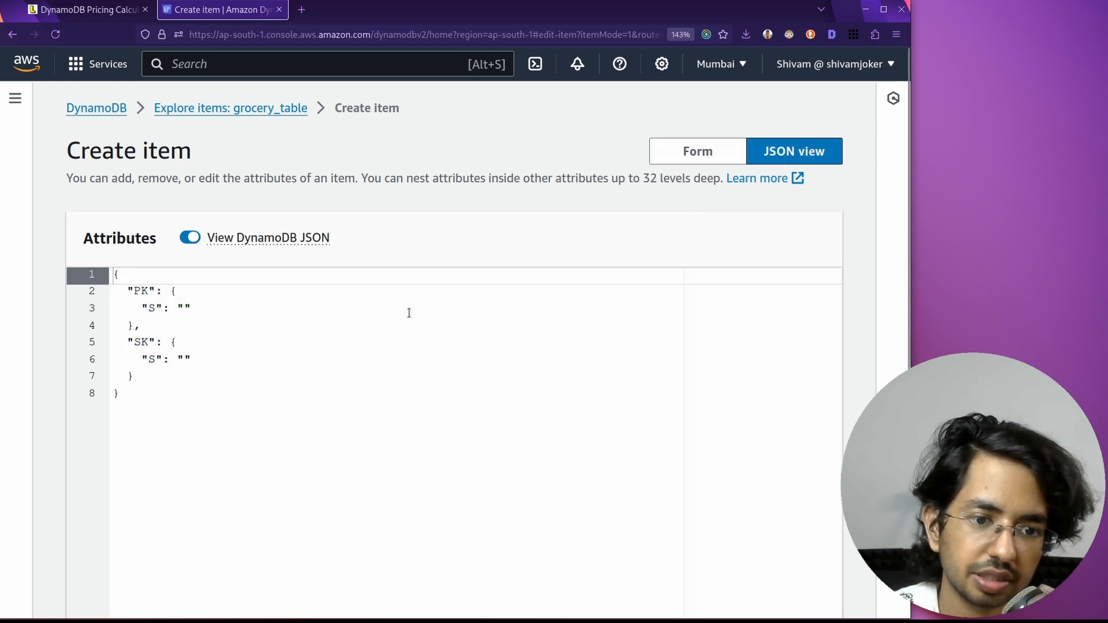
left_click_drag(132, 406, 113, 274)
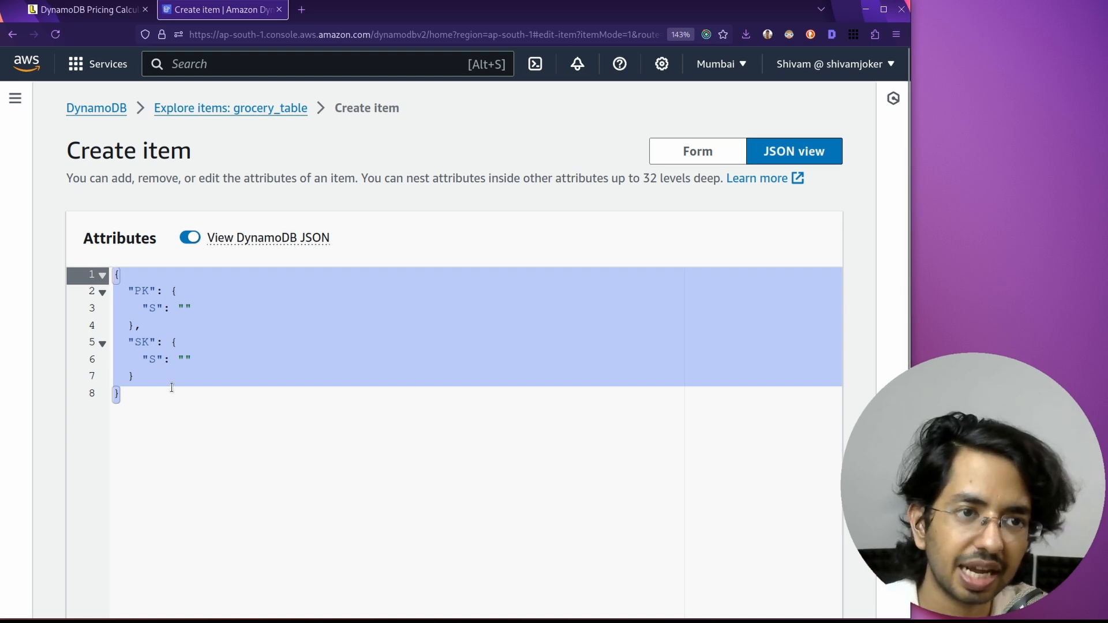
- Compare the item JSON with the pricing calculator's write settings and set the average item size of a write request to 1 KB
left_click(102, 11)
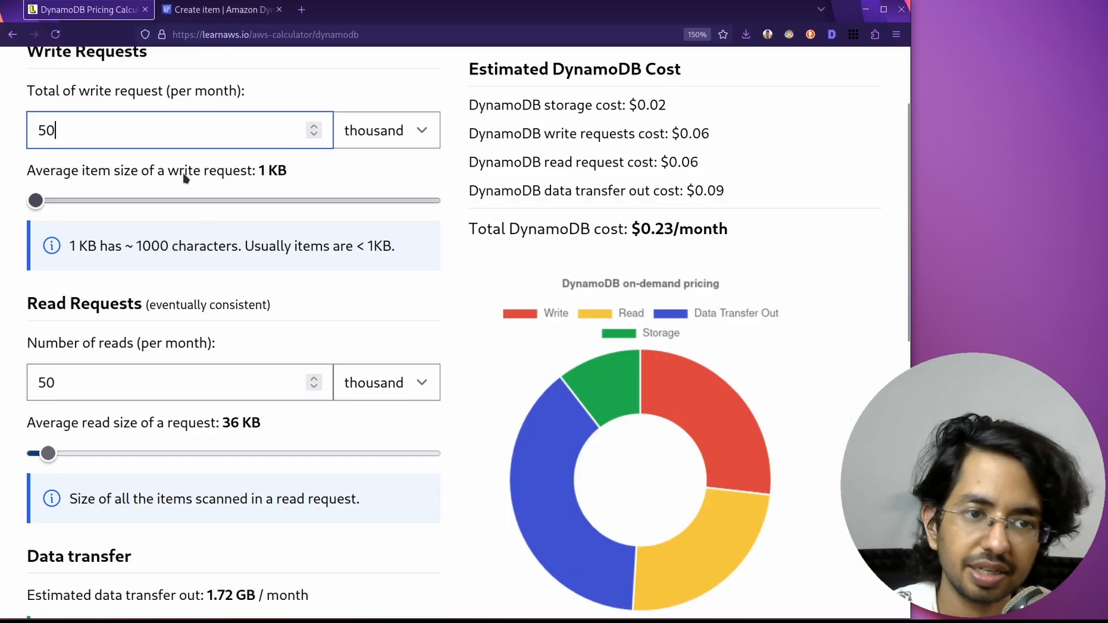
left_click(219, 10)
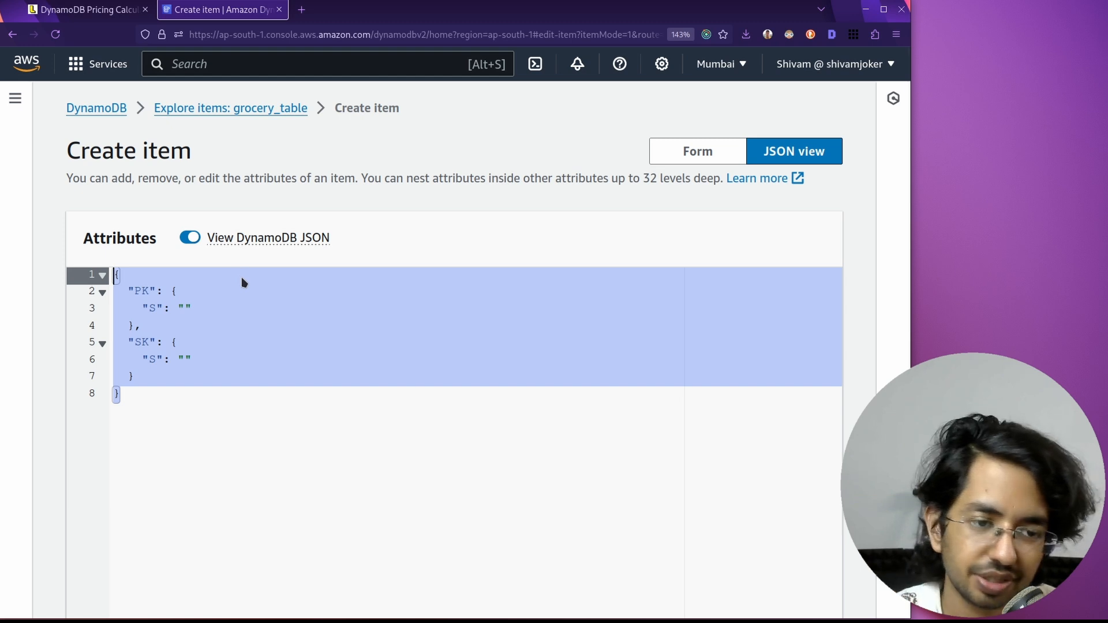
left_click(97, 13)
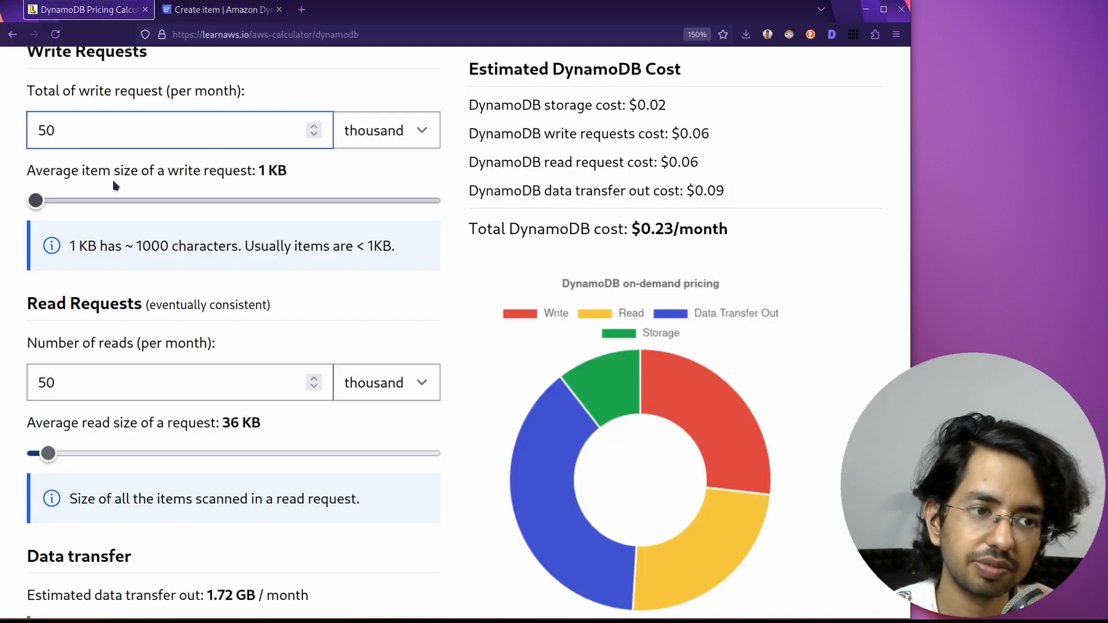
left_click_drag(36, 203, 35, 203)
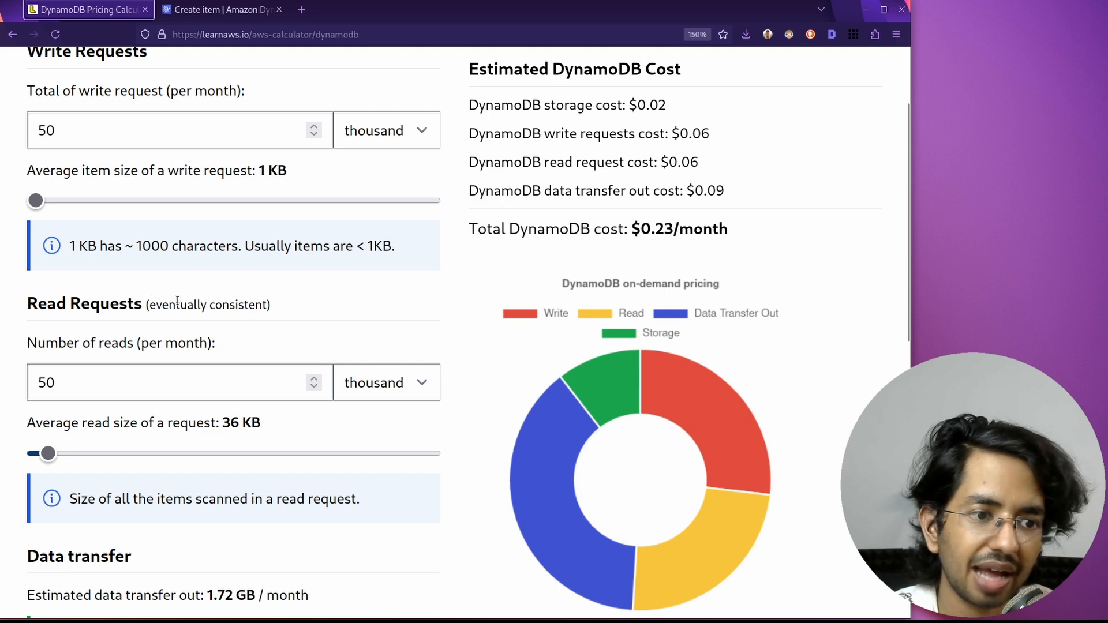
- Switch to grocery_table in the AWS console, collapse the navigation and table list, and expand the scan or query options
key("ctrl+Tab")
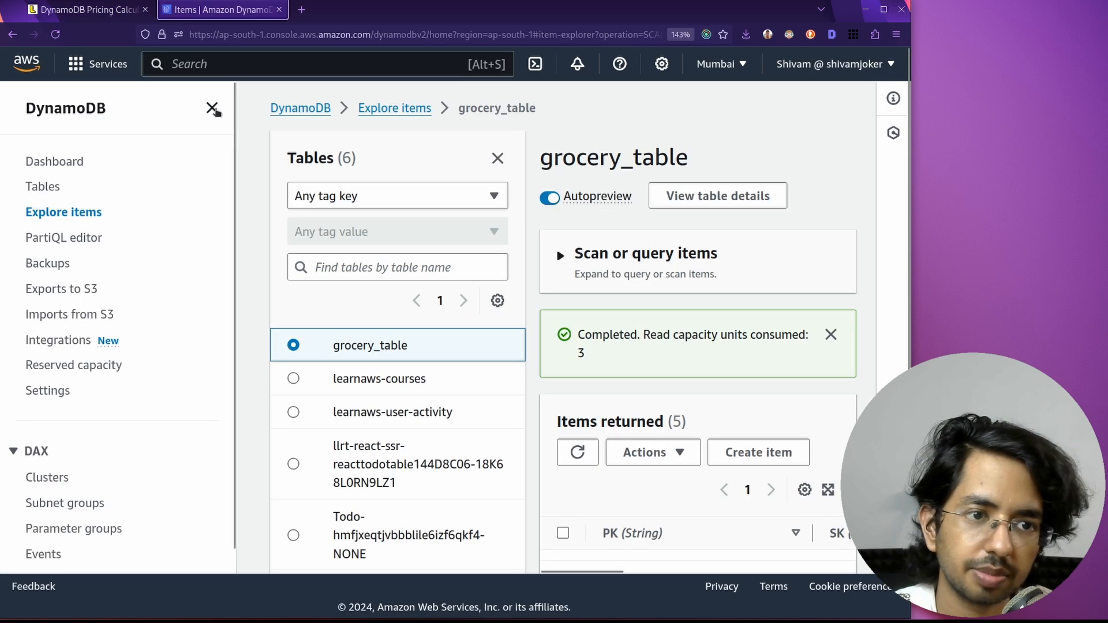
left_click(213, 107)
left_click(293, 159)
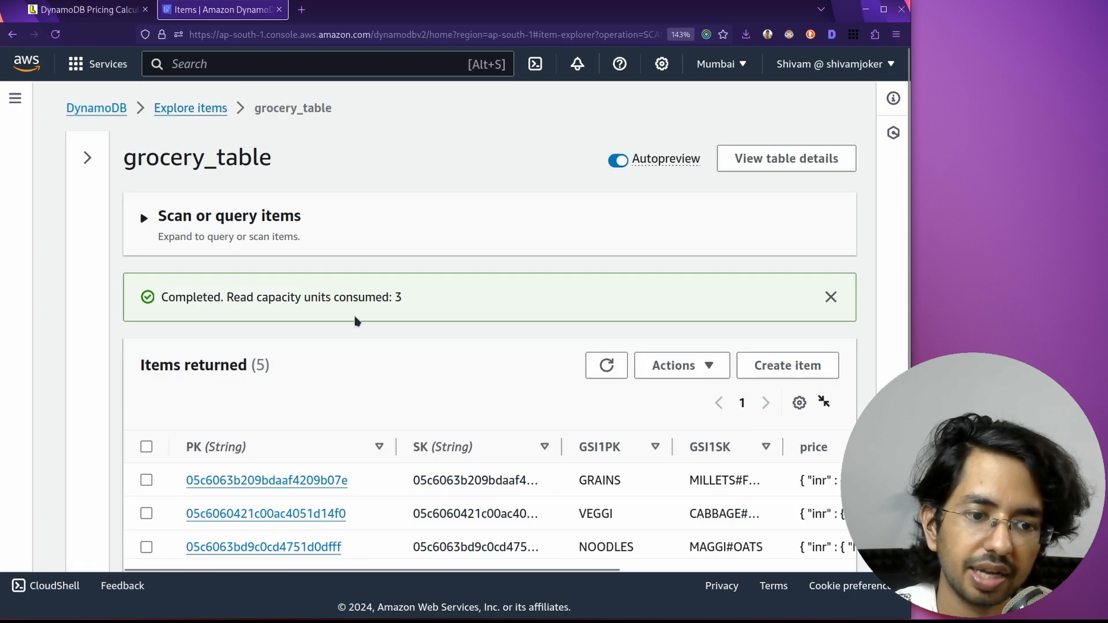
scroll(355, 320, "down", 2)
scroll(302, 315, "up", 2)
left_click(202, 228)
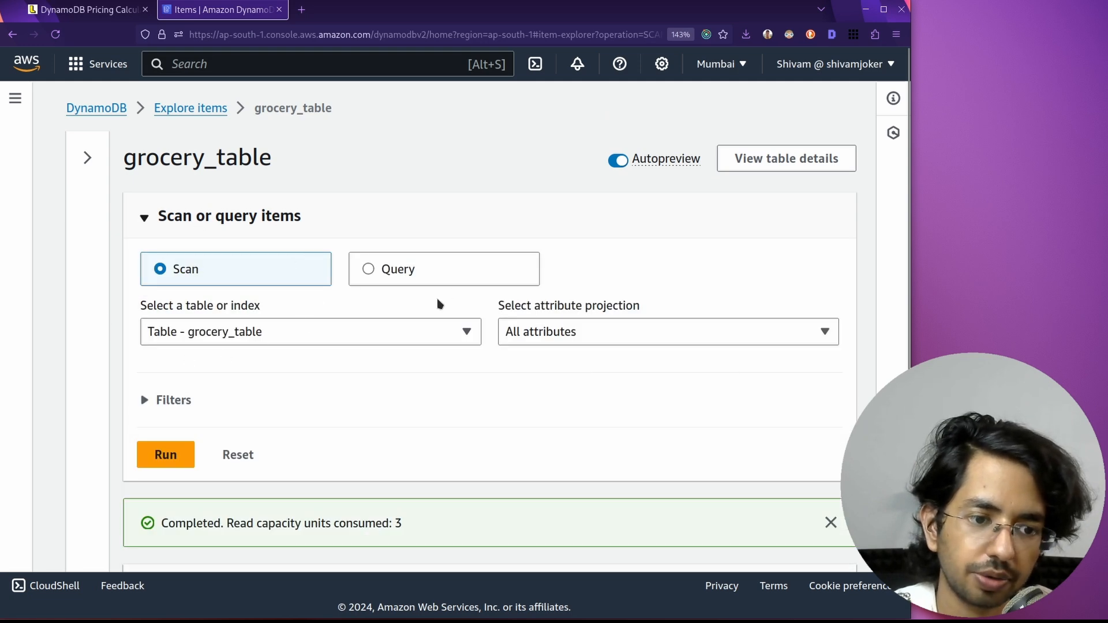
- Examine the items returned by the grocery_table scan and the read capacity units it consumed
scroll(272, 310, "down", 5)
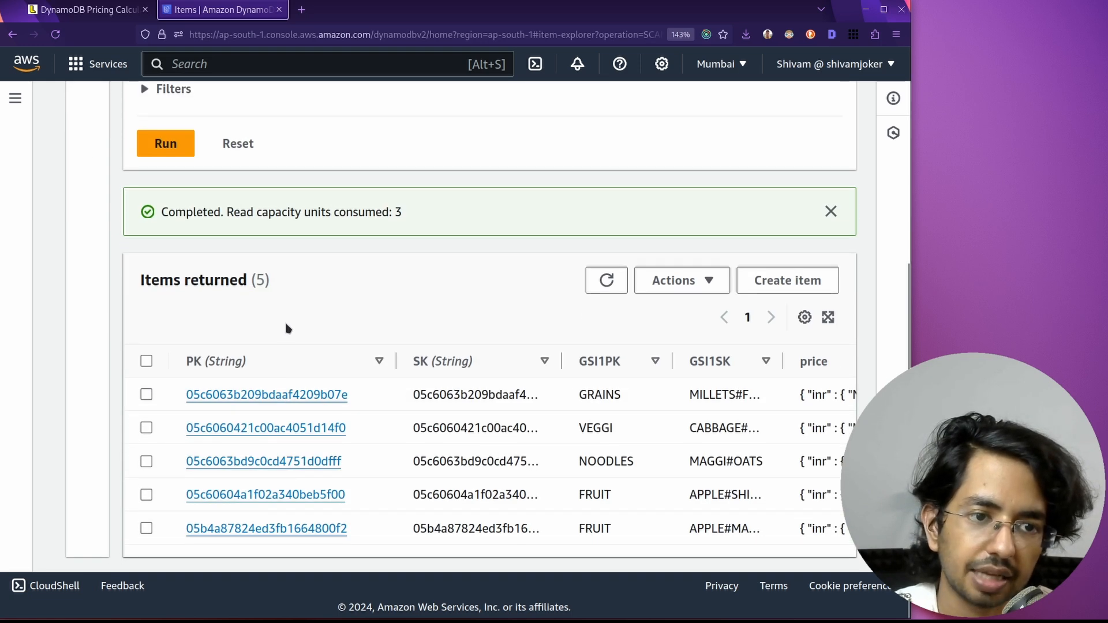
scroll(284, 327, "up", 2)
mouse_move(393, 322)
left_mouse_down()
mouse_move(417, 331)
mouse_move(407, 326)
left_mouse_up()
left_click(396, 321)
left_click(412, 328)
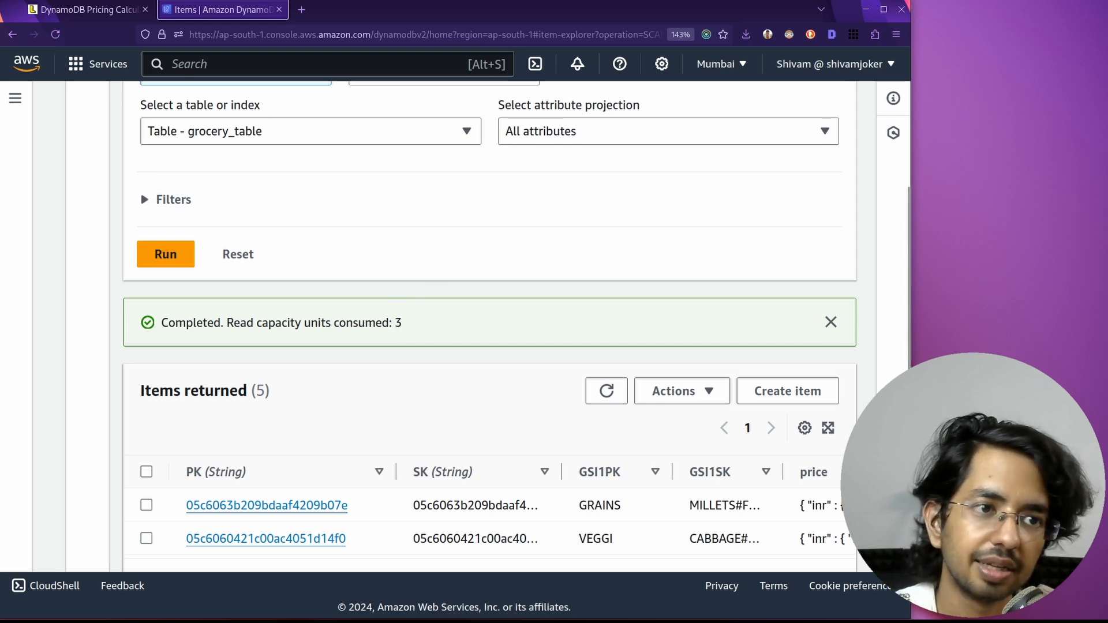
- Compare the calculator's read settings with the console, choose Query instead of Scan for grocery_table, and review the listed items
left_click(109, 8)
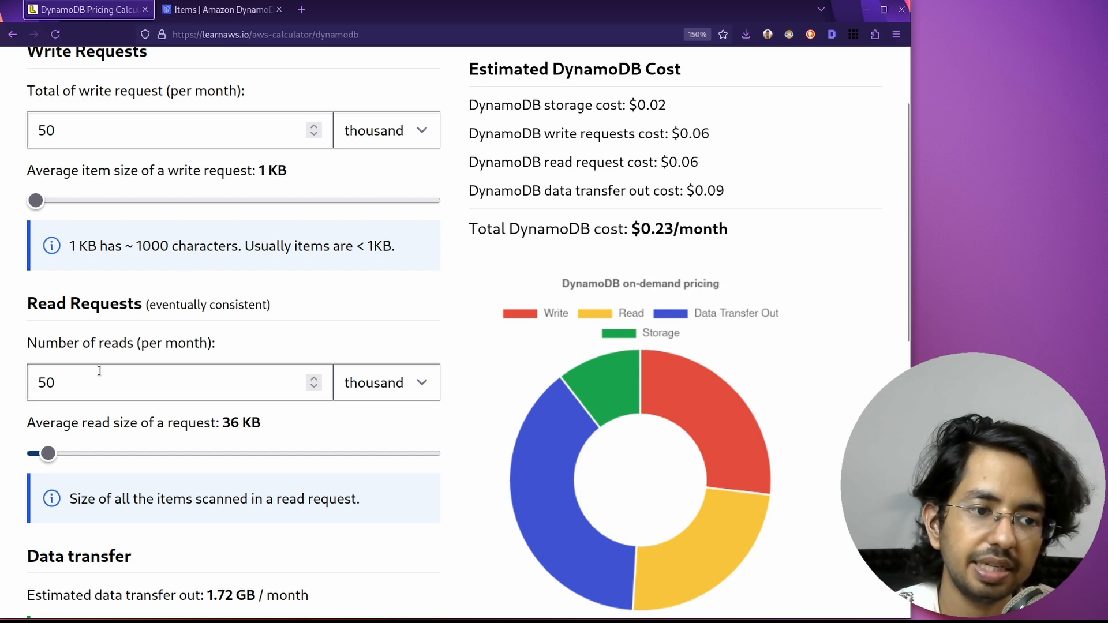
left_click(202, 9)
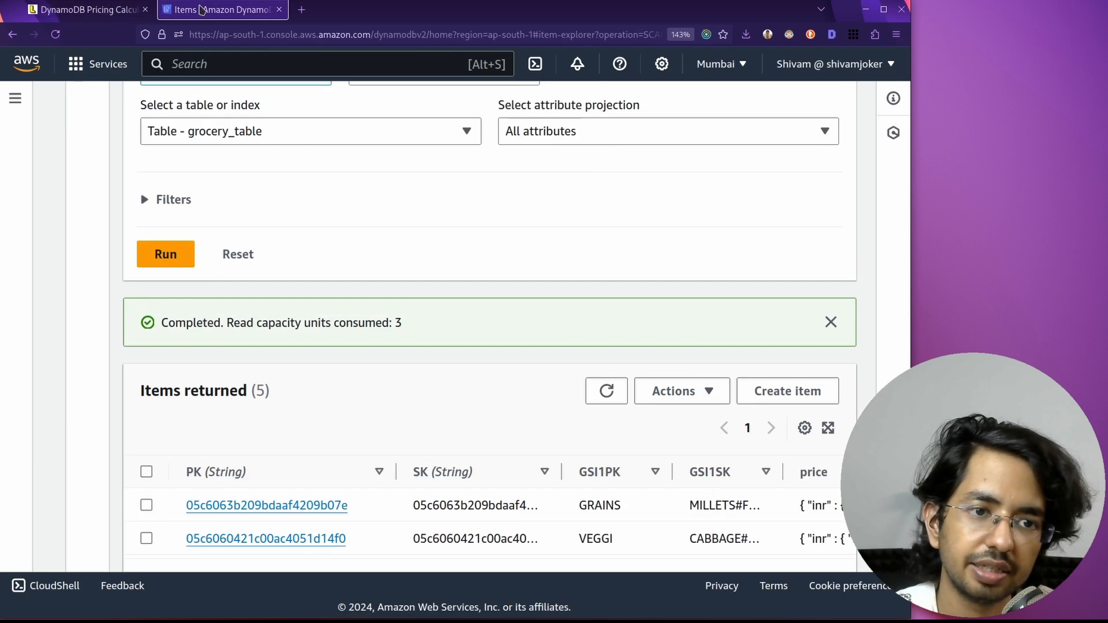
scroll(190, 289, "up", 3)
left_click(175, 459)
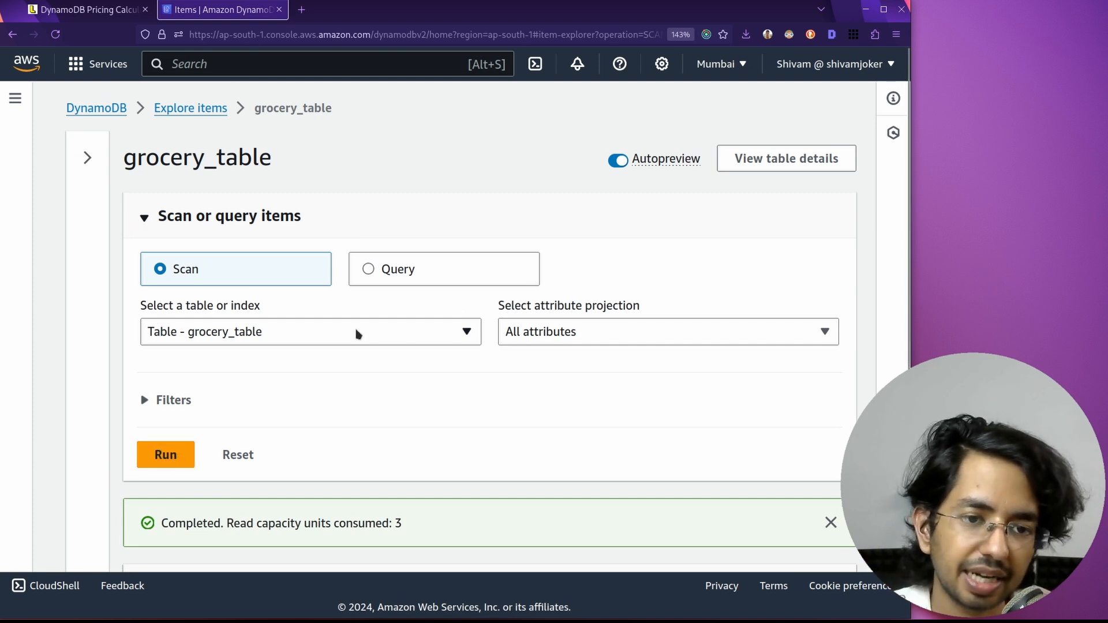
left_click(431, 275)
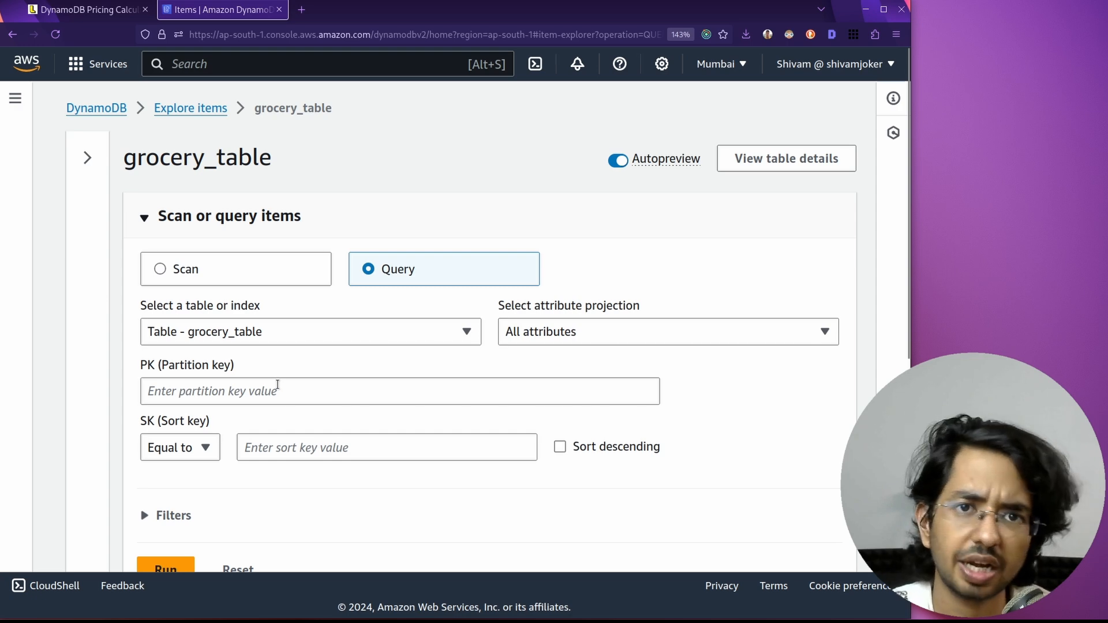
scroll(280, 382, "down", 7)
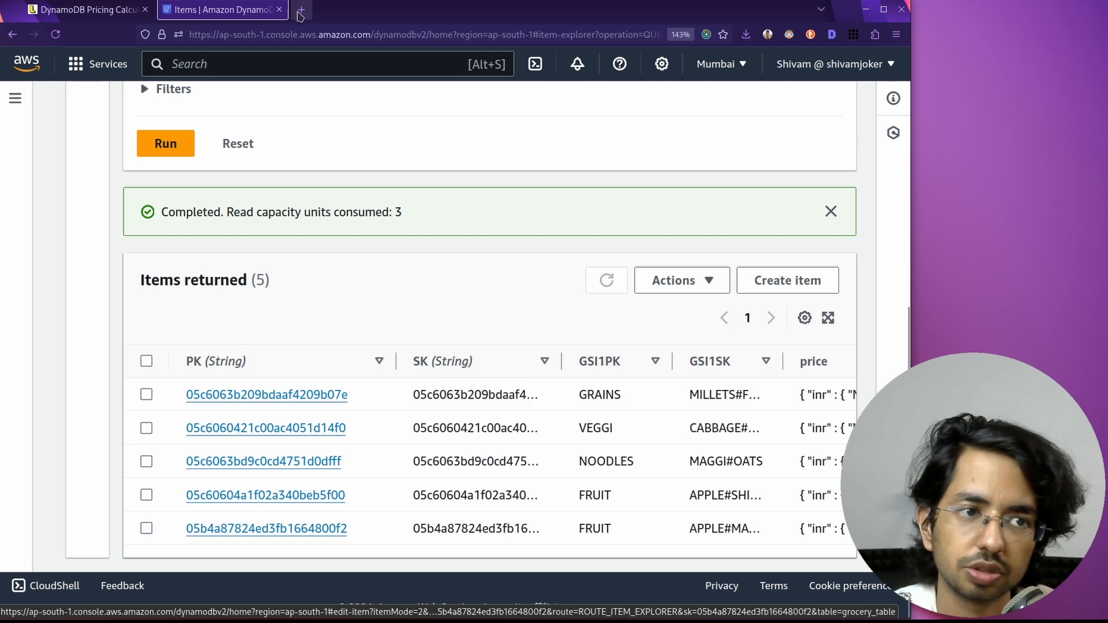
- Switch to the pricing calculator and set the number of reads to 500 thousand per month
left_click(102, 10)
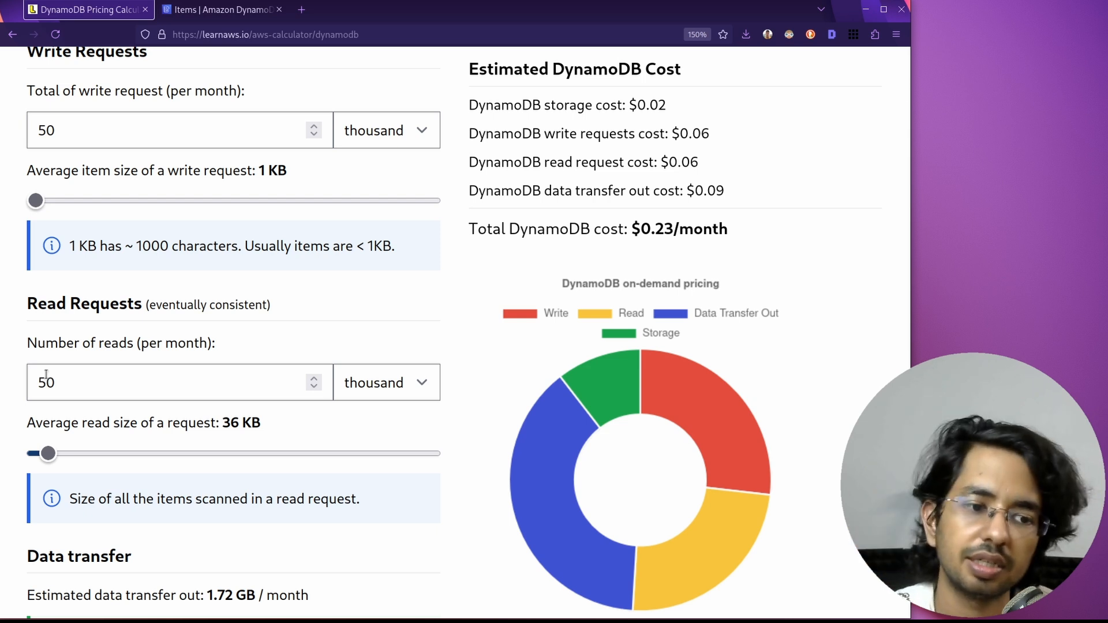
left_click(62, 384)
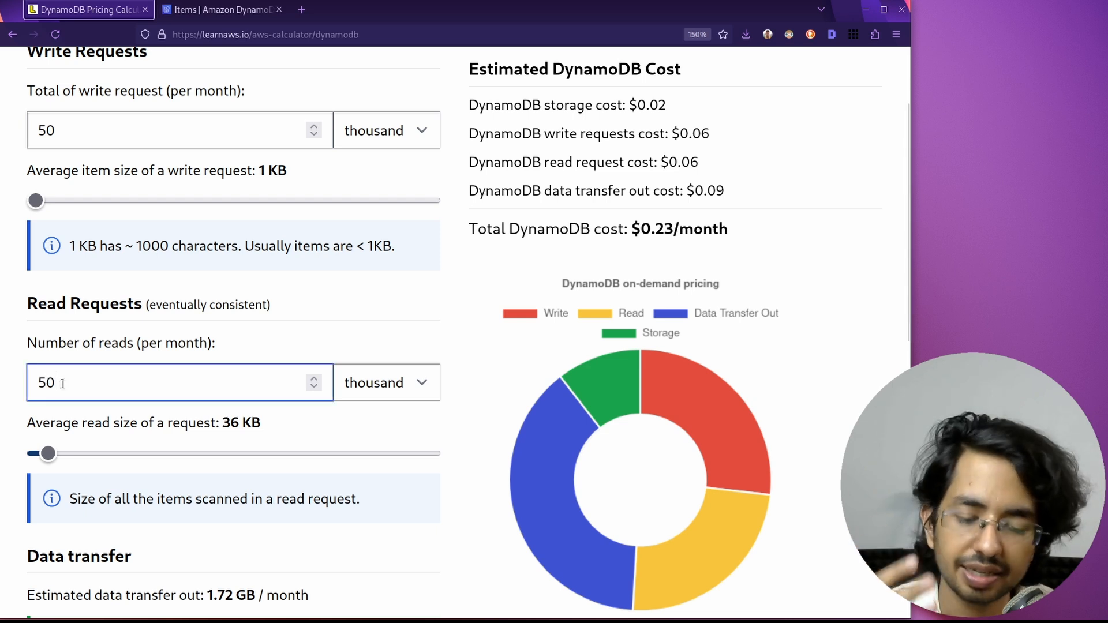
type("0")
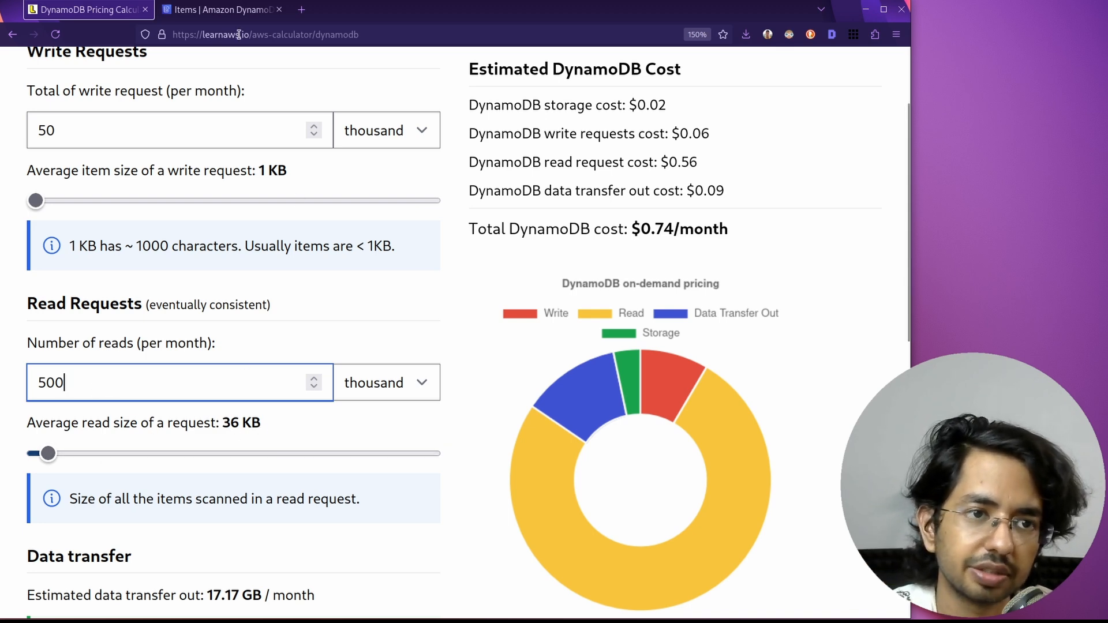
- Check the item columns of grocery_table in the AWS console, and set the calculator's average read size of a request to 8 KB
left_click(218, 16)
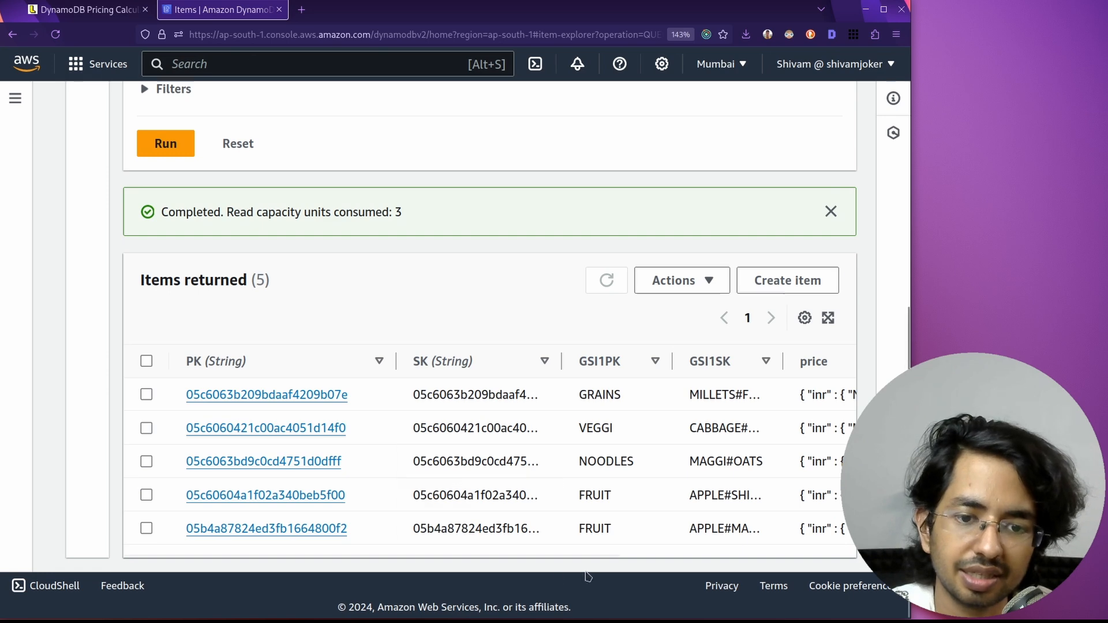
left_click_drag(314, 557, 337, 557)
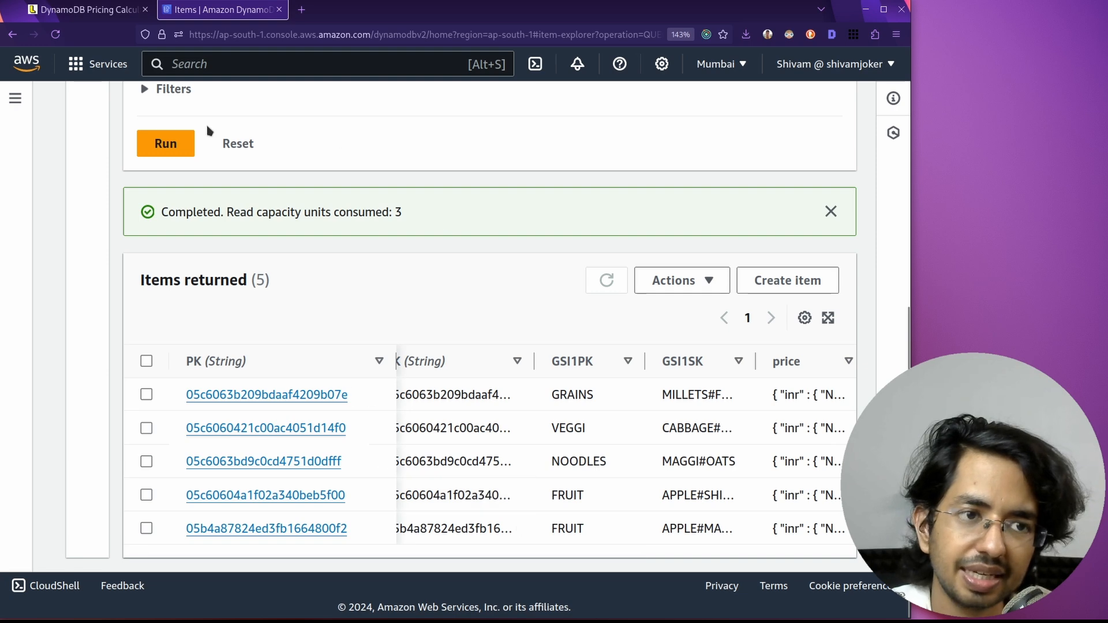
left_click(87, 9)
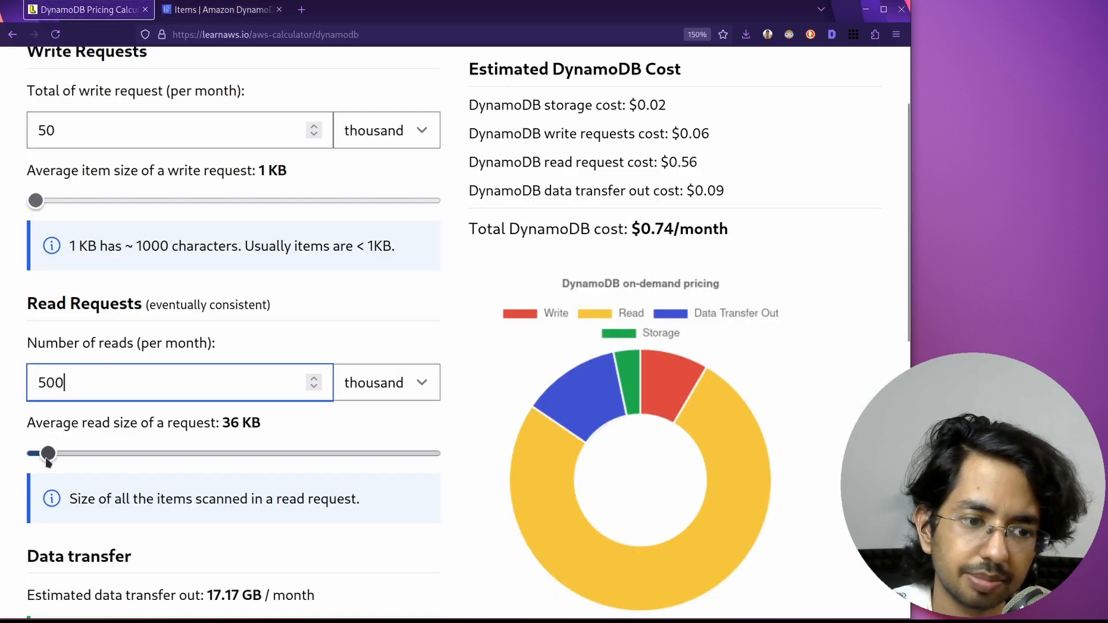
left_click_drag(49, 454, 38, 465)
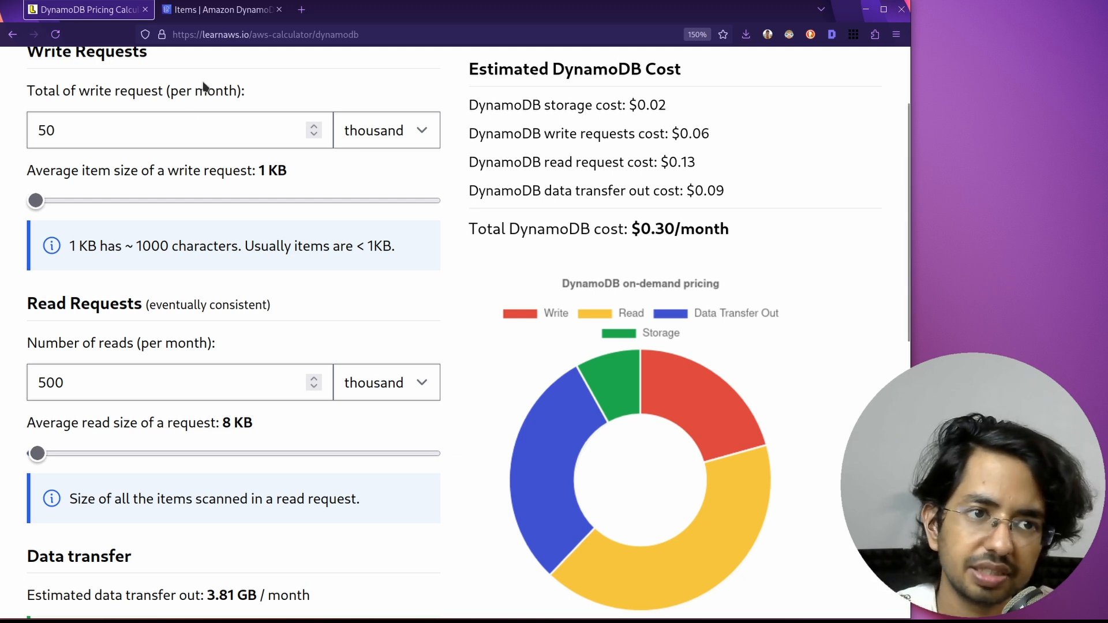
- Try an average read size of 16 KB per request and return it to 8 KB
left_click_drag(73, 463, 41, 474)
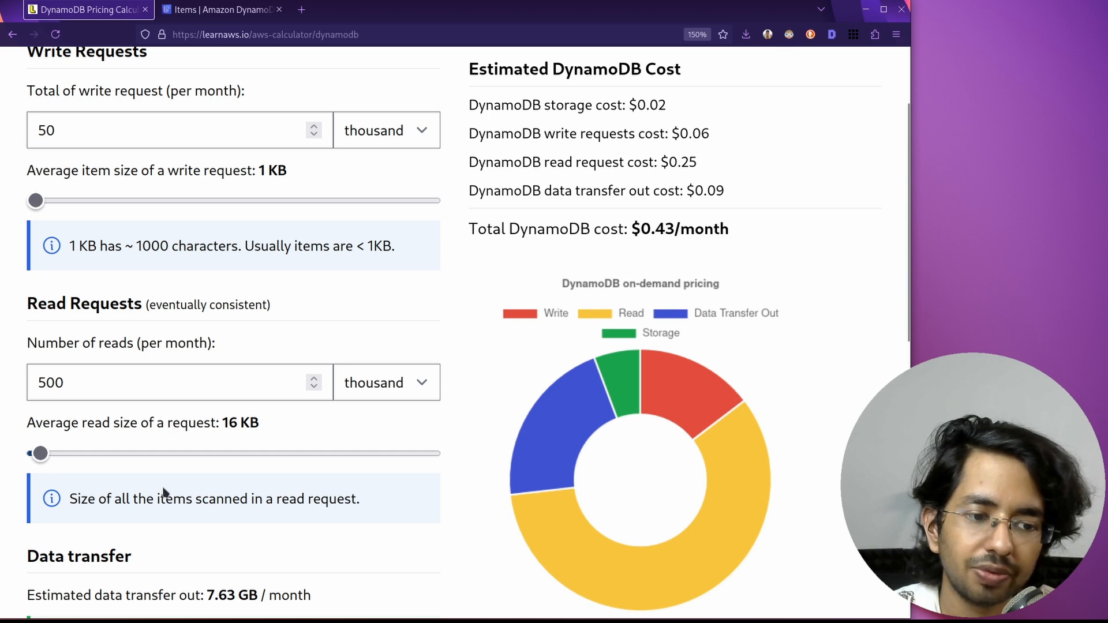
scroll(163, 492, "down", 2)
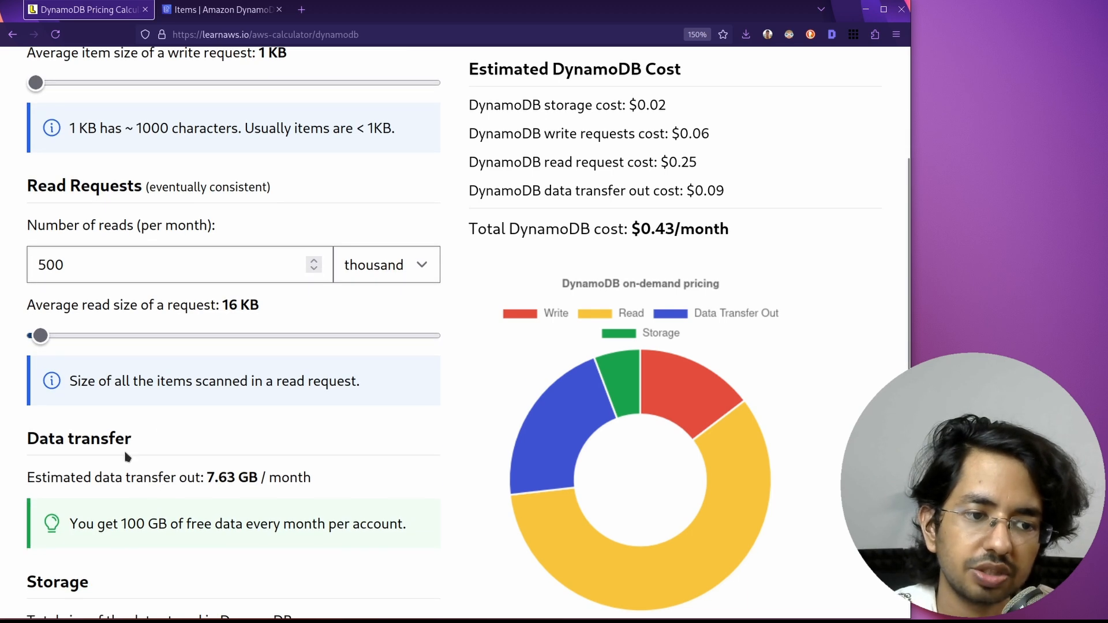
left_click_drag(40, 335, 38, 337)
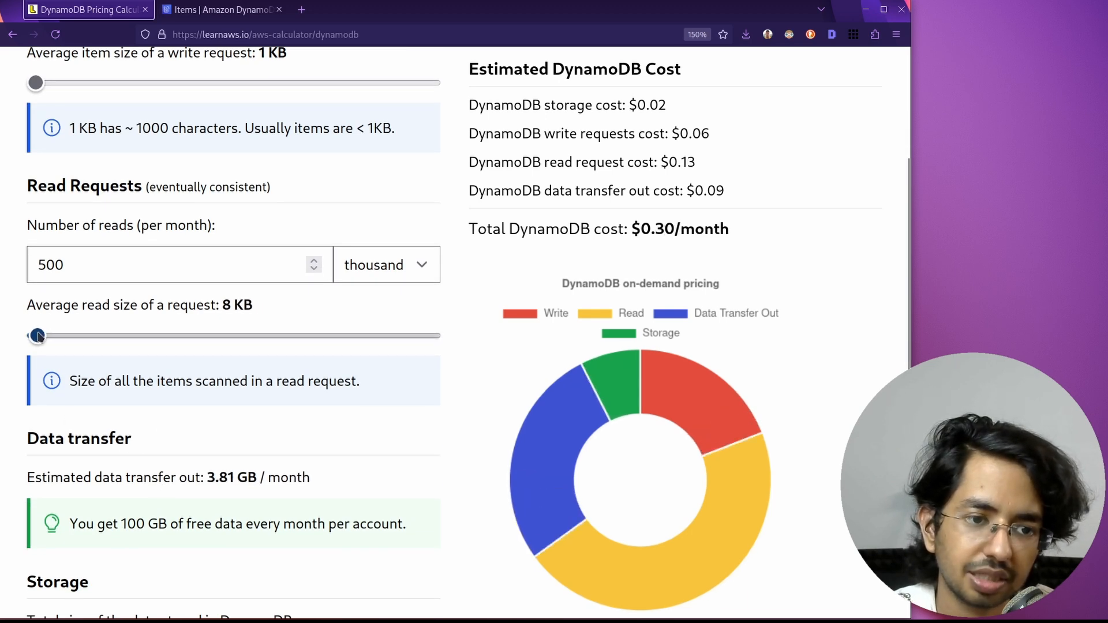
scroll(74, 465, "down", 2)
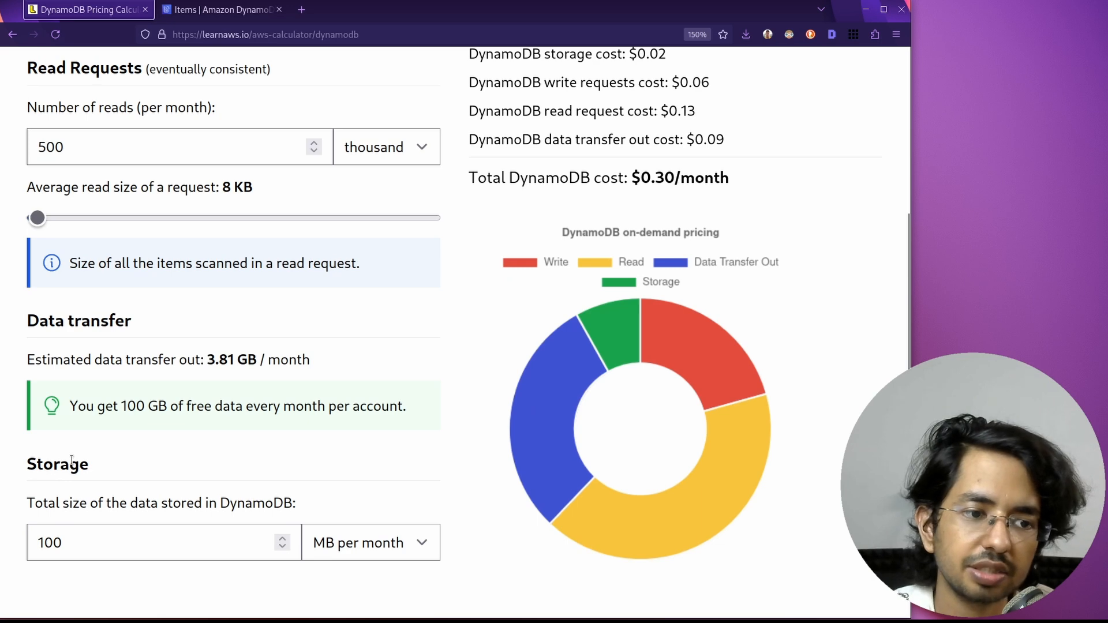
- Compare the calculator's estimated data transfer out and free data allowance with the items listed in the AWS console
scroll(72, 465, "up", 2)
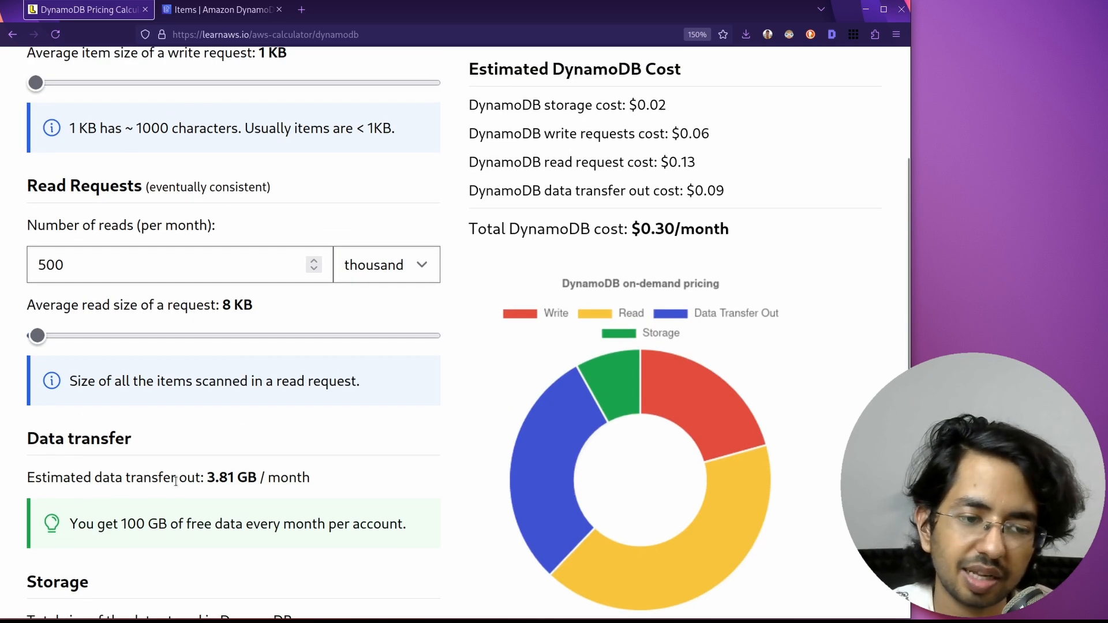
left_click(206, 12)
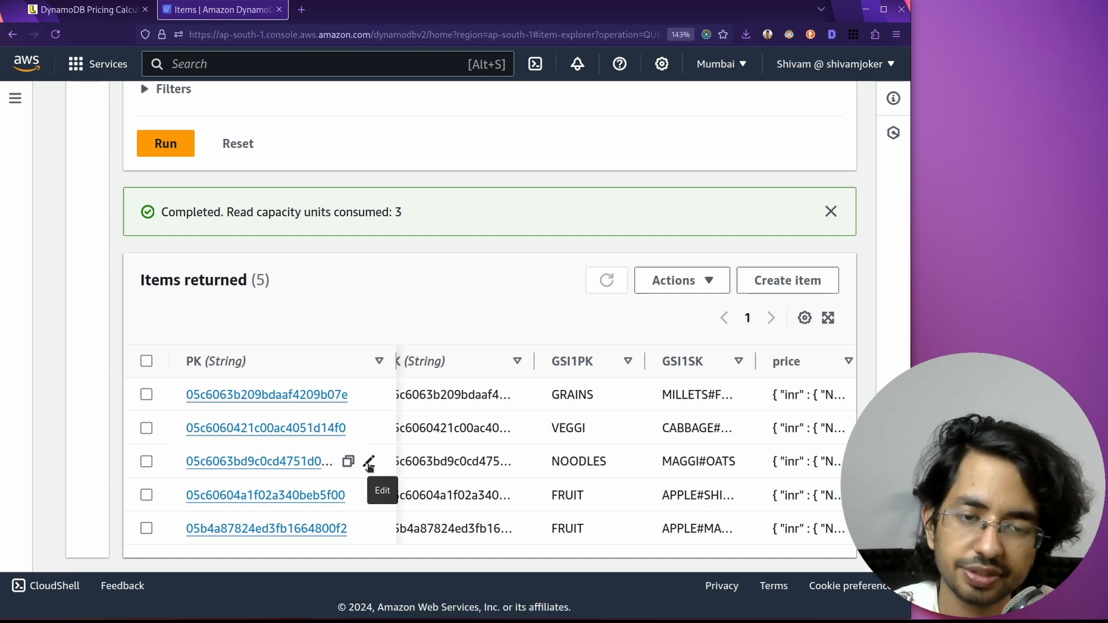
left_click(70, 10)
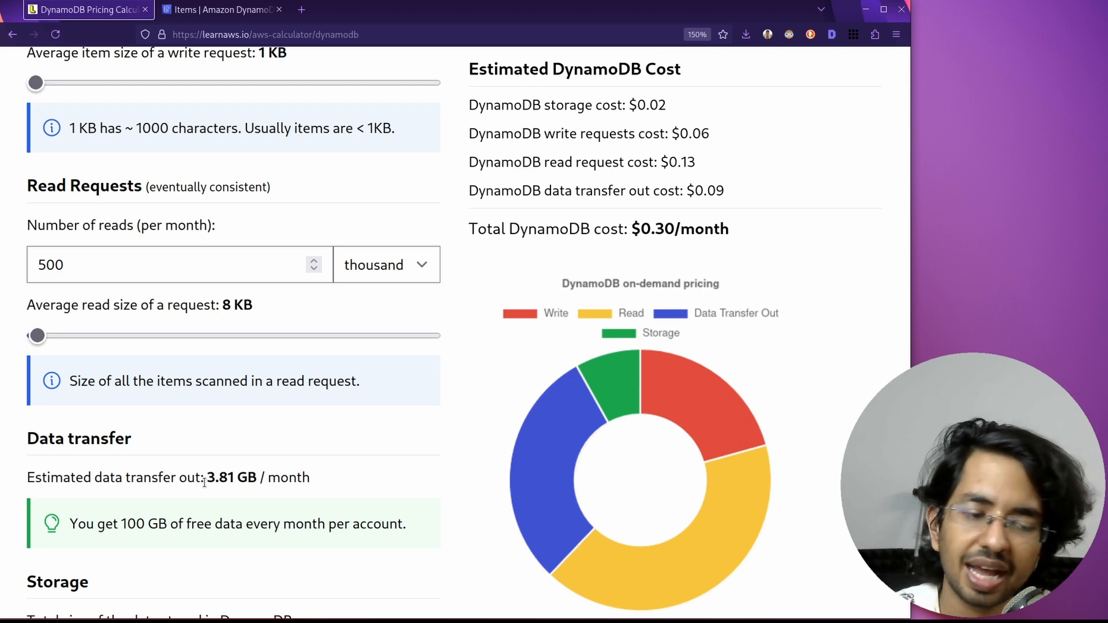
scroll(208, 485, "down", 2)
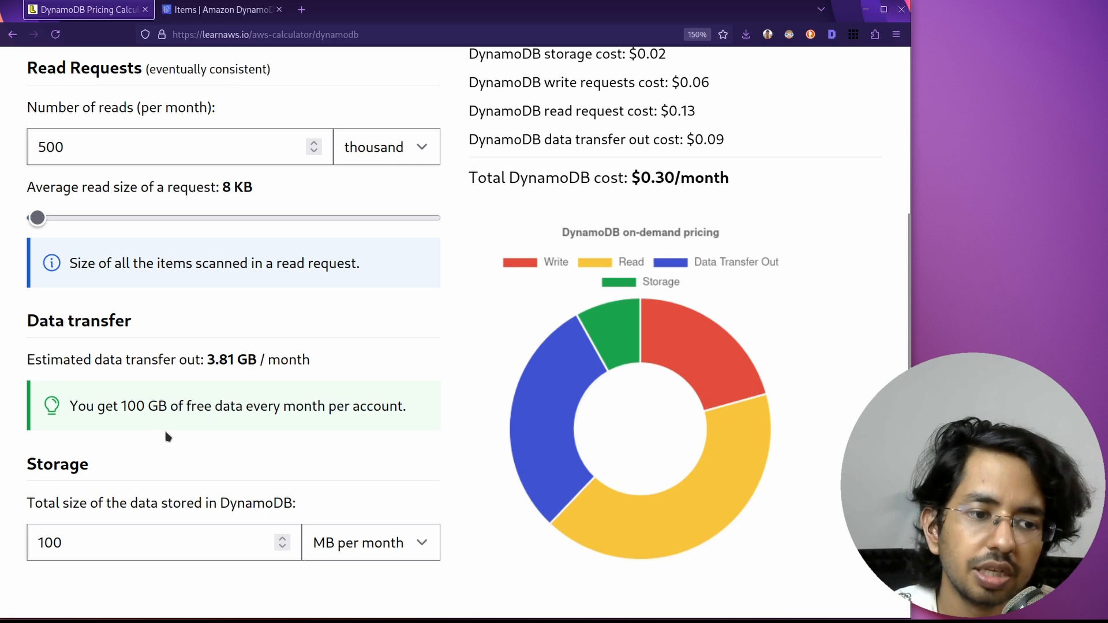
left_click_drag(69, 406, 159, 406)
left_click(157, 404)
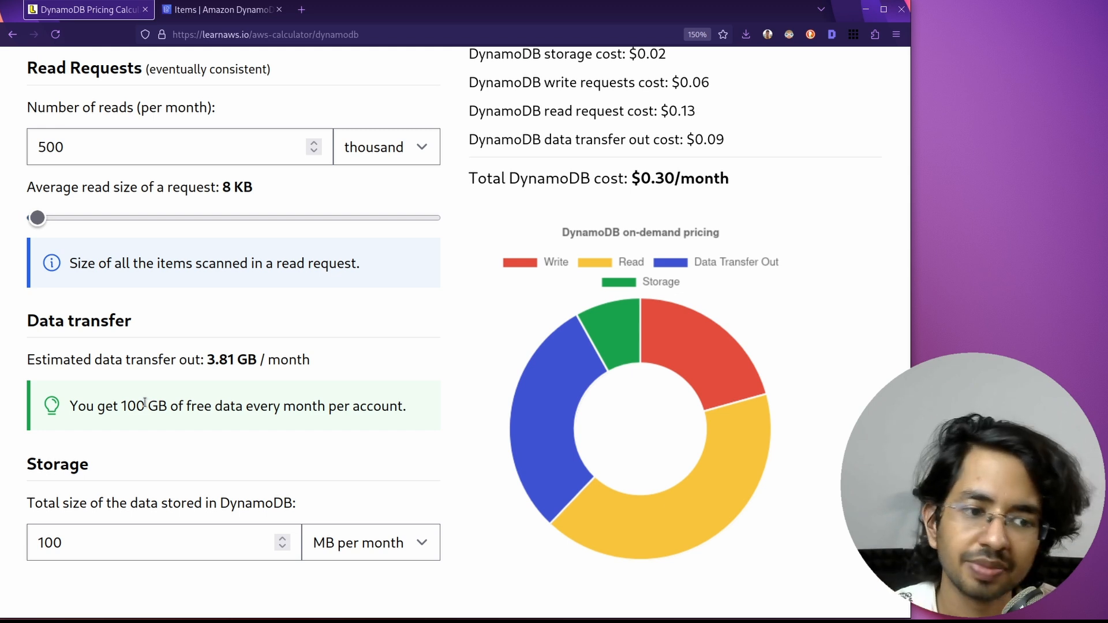
- Set the total size of the data stored in DynamoDB to 1 GB per month
left_click(124, 549)
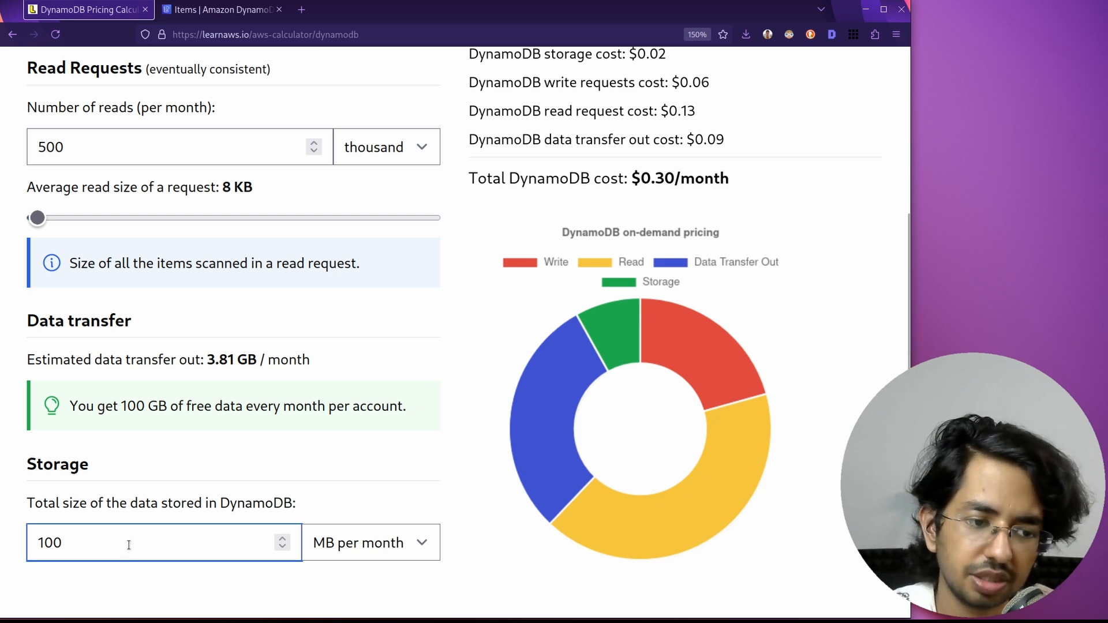
key("BackSpace")
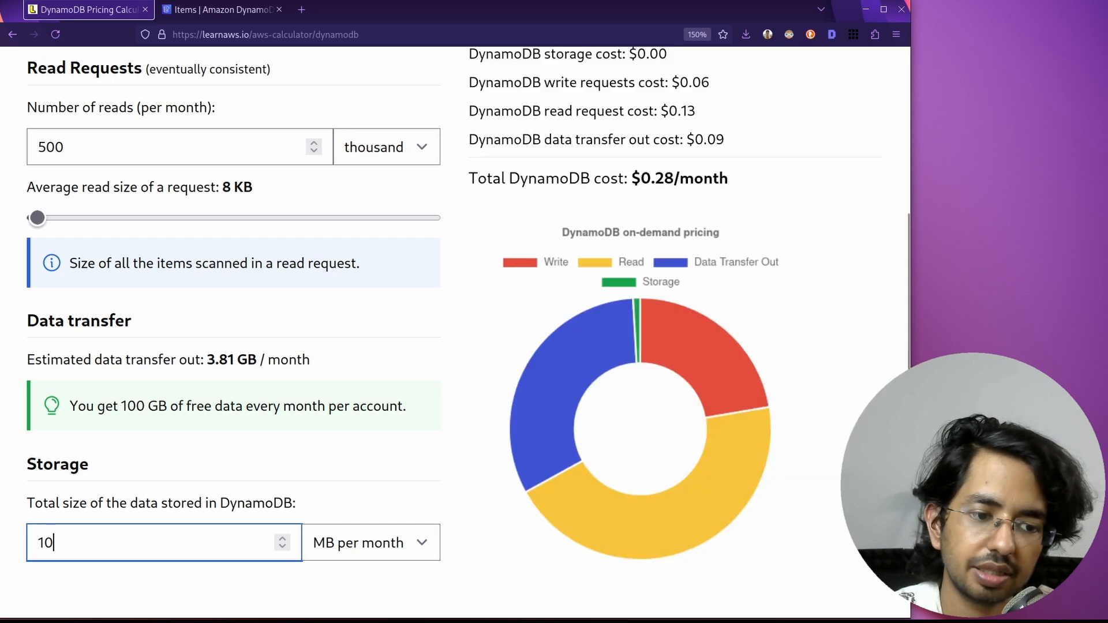
key("BackSpace")
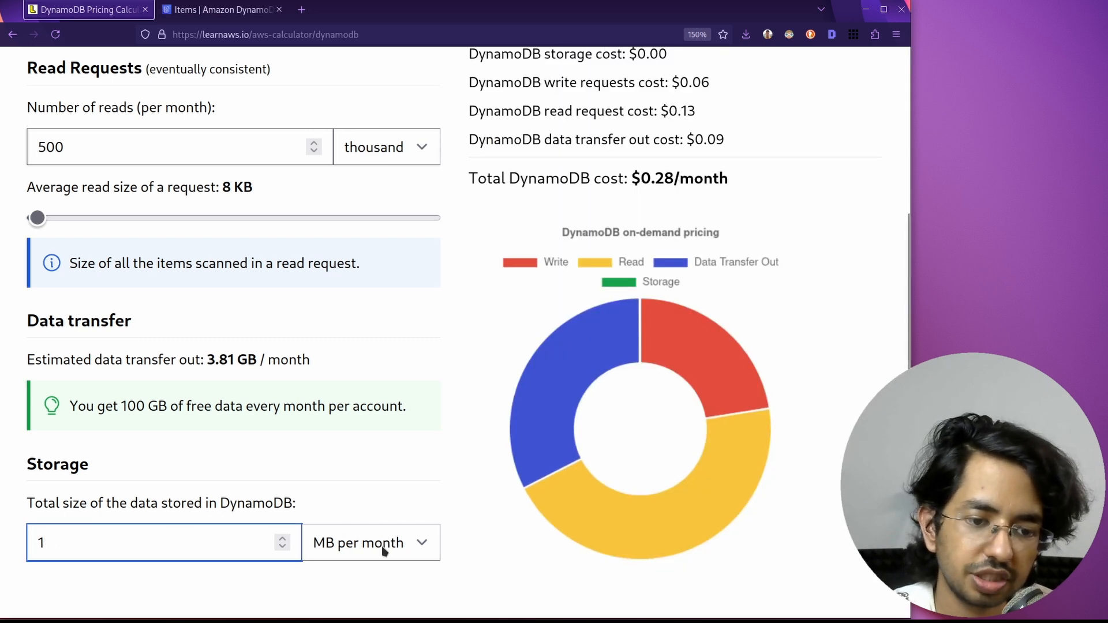
left_click(381, 548)
left_click(378, 496)
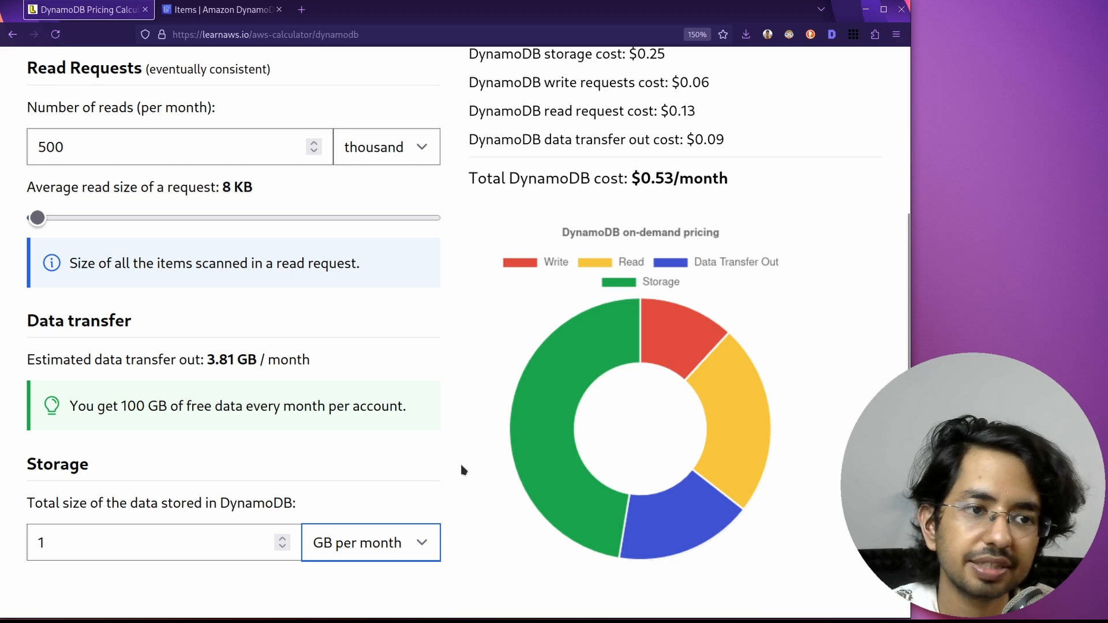
- Examine the estimated DynamoDB costs for storage, write requests, read requests and data transfer out
scroll(461, 468, "up", 5)
scroll(462, 469, "up", 1)
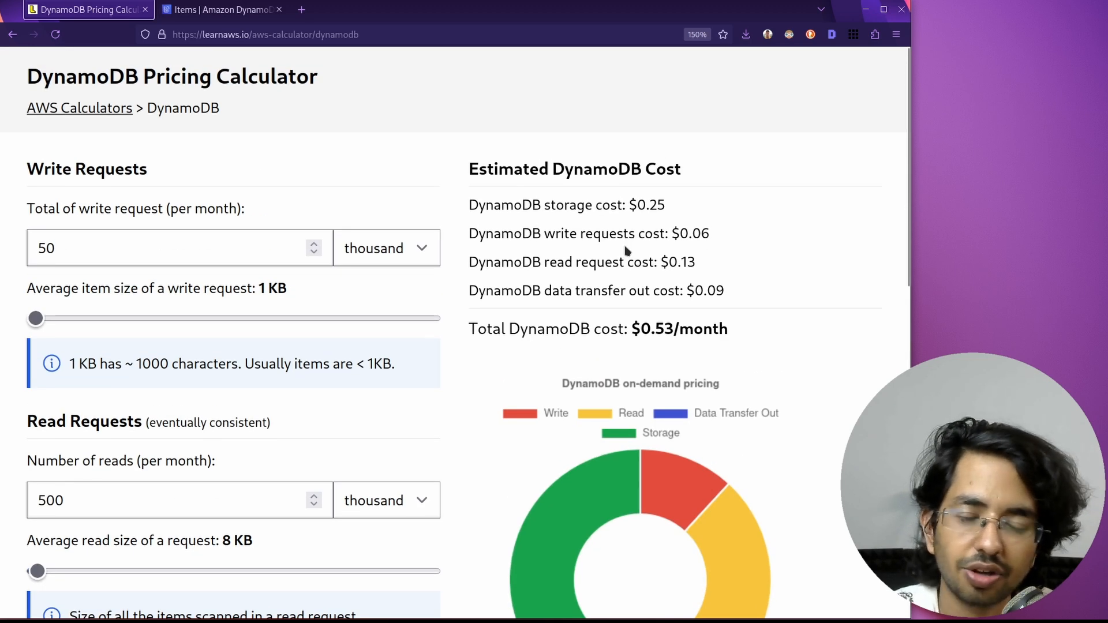
left_click_drag(635, 206, 667, 212)
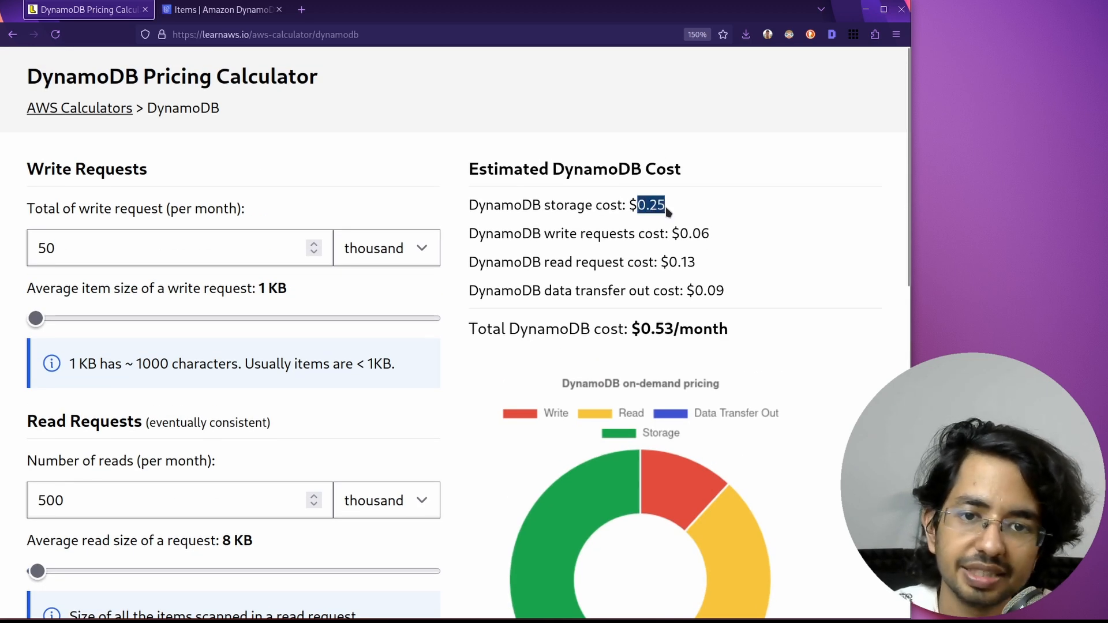
left_click(648, 208)
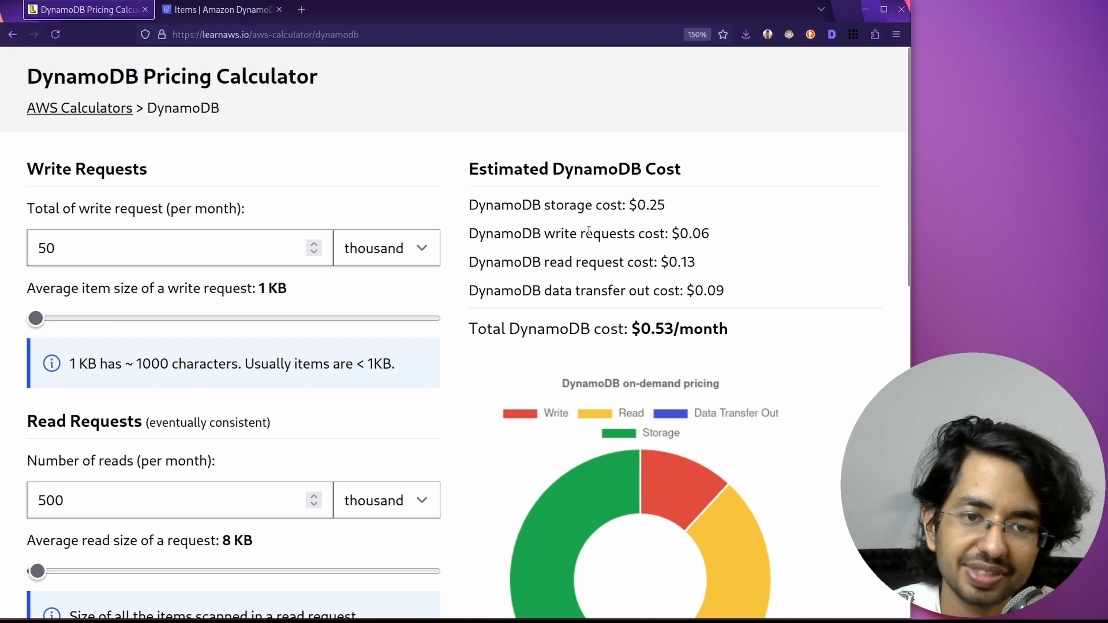
left_click_drag(469, 233, 691, 233)
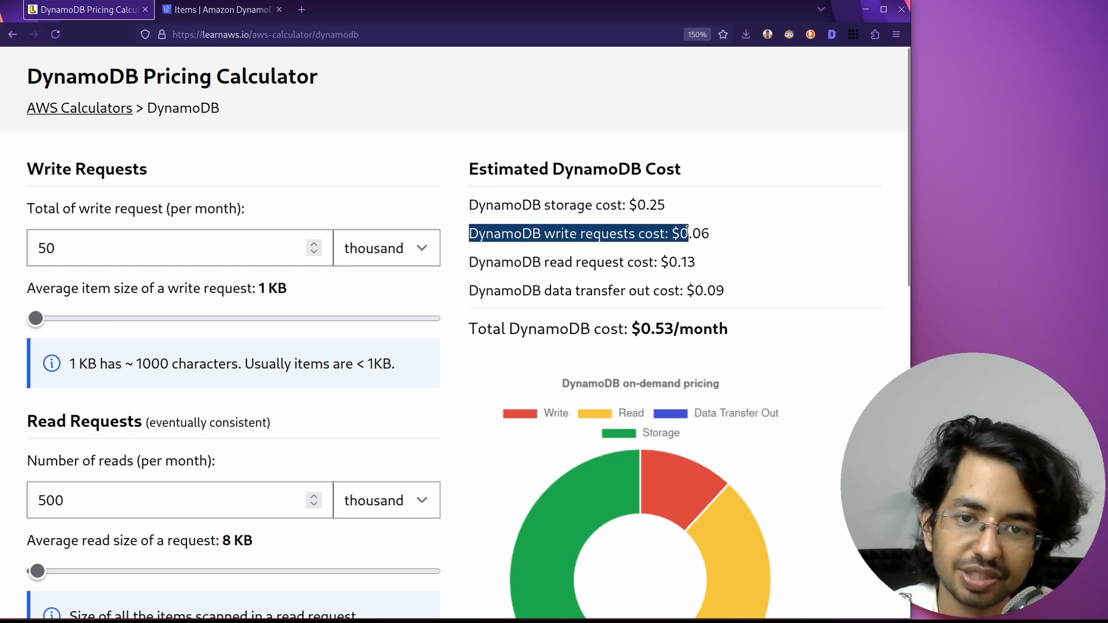
left_click(692, 233)
double_click(692, 232)
left_click(644, 260)
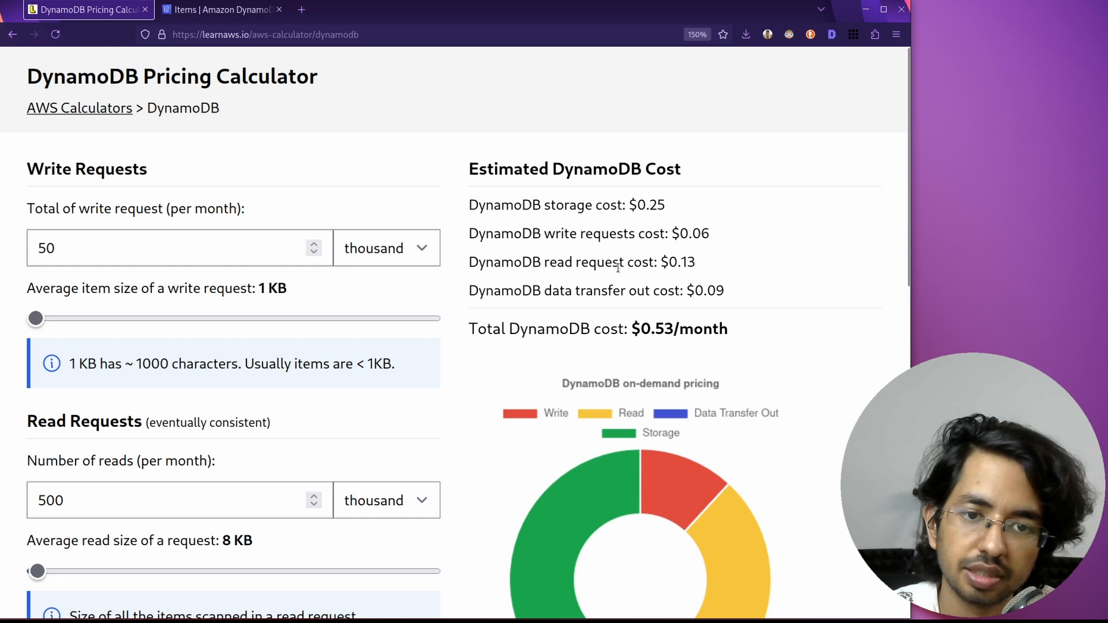
left_click_drag(695, 290, 720, 287)
left_click(704, 292)
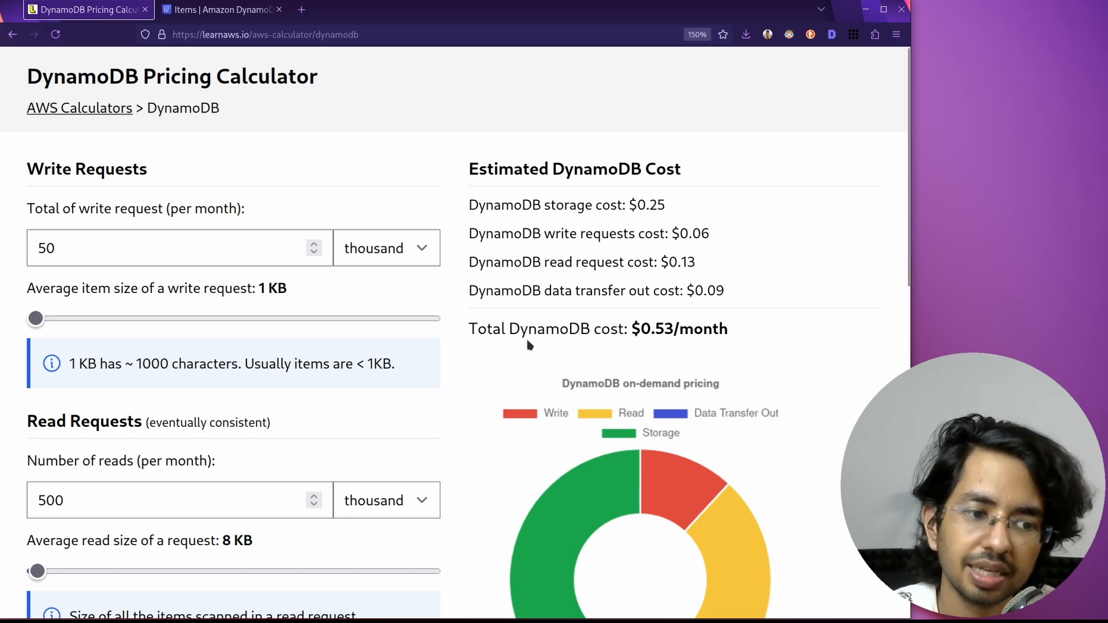
- Try an average read size of 1024 KB per request, check the total monthly cost, and lower the size to 4 KB
scroll(617, 356, "down", 2)
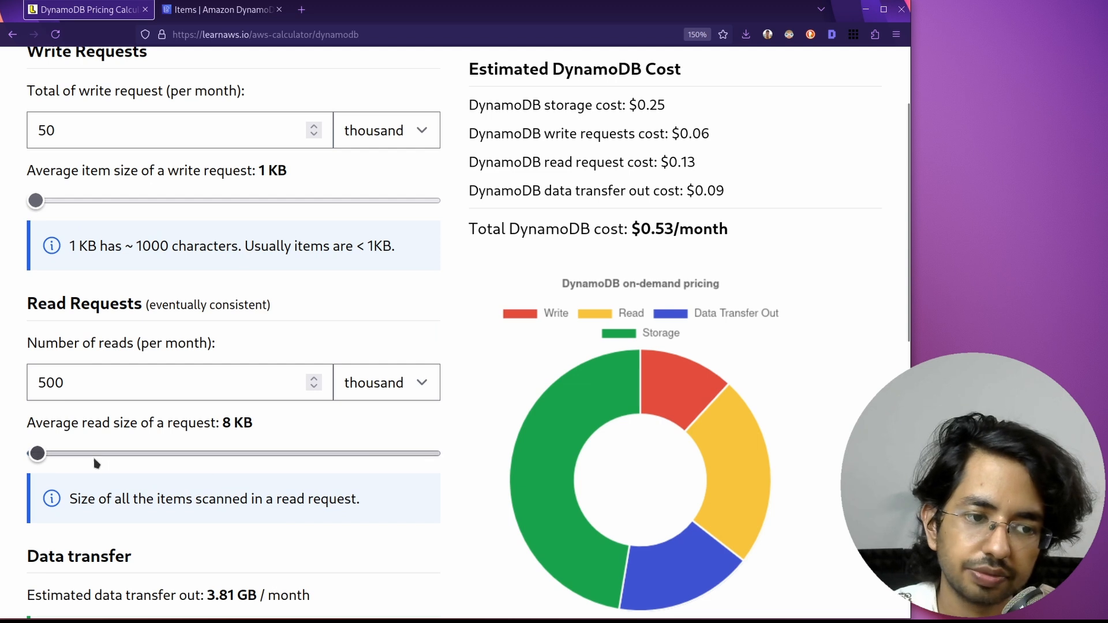
left_click_drag(53, 453, 473, 435)
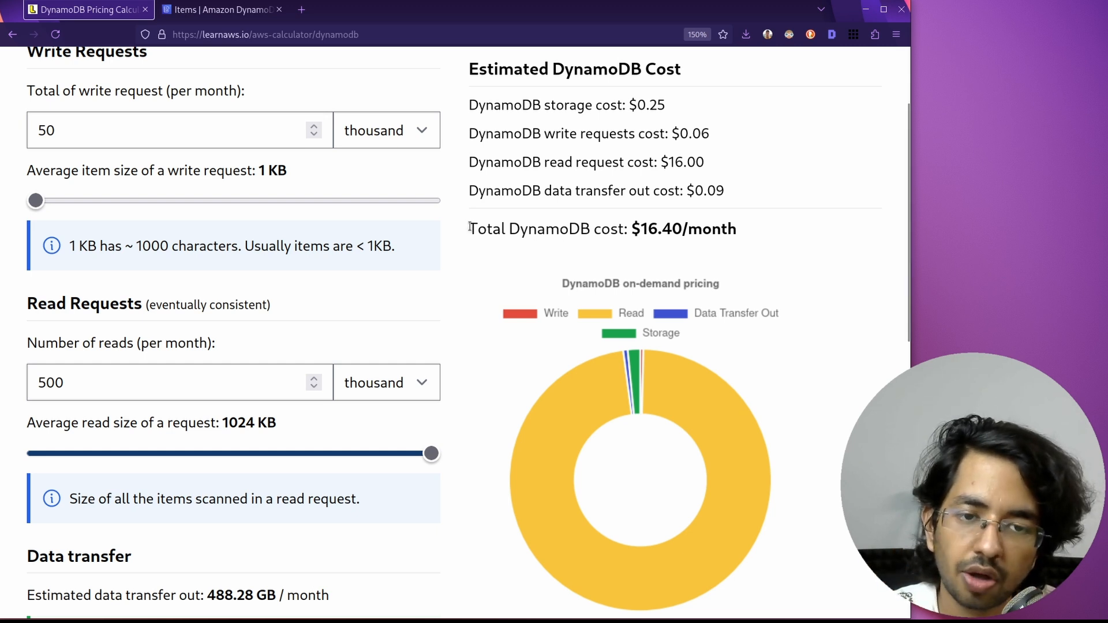
left_click_drag(470, 228, 737, 228)
left_click(659, 232)
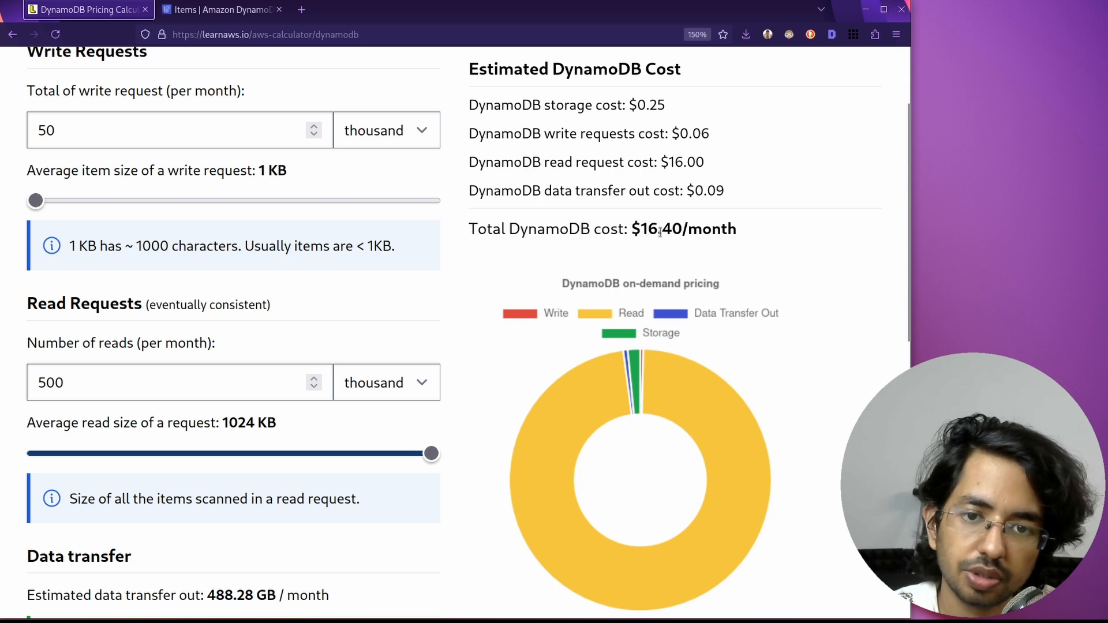
left_click_drag(643, 230, 681, 228)
left_click(637, 227)
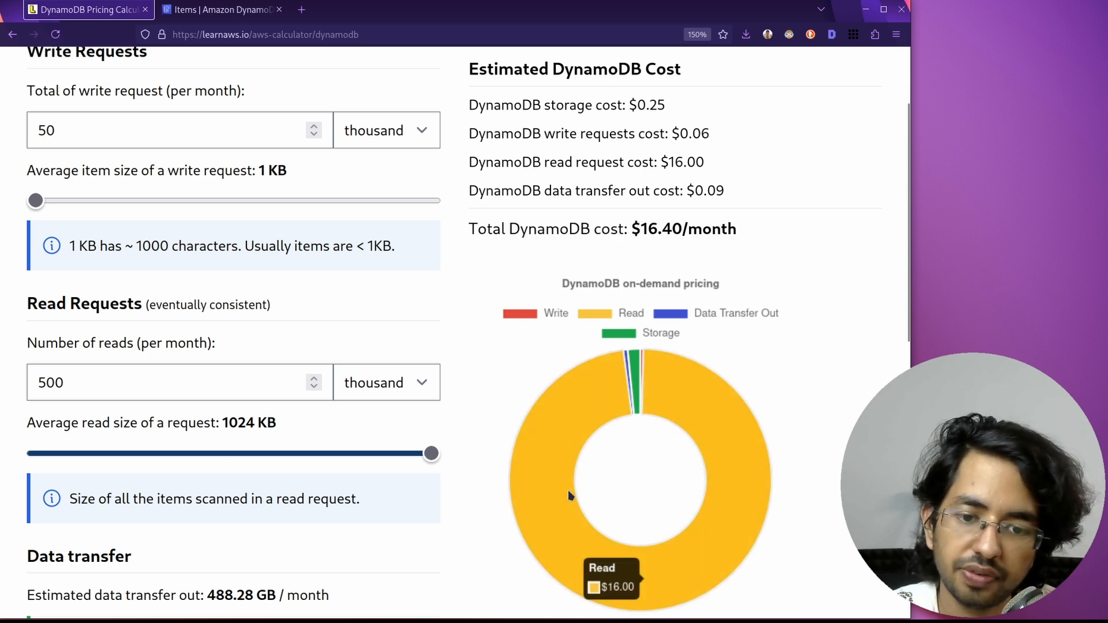
left_click(130, 454)
left_click_drag(130, 454, 35, 453)
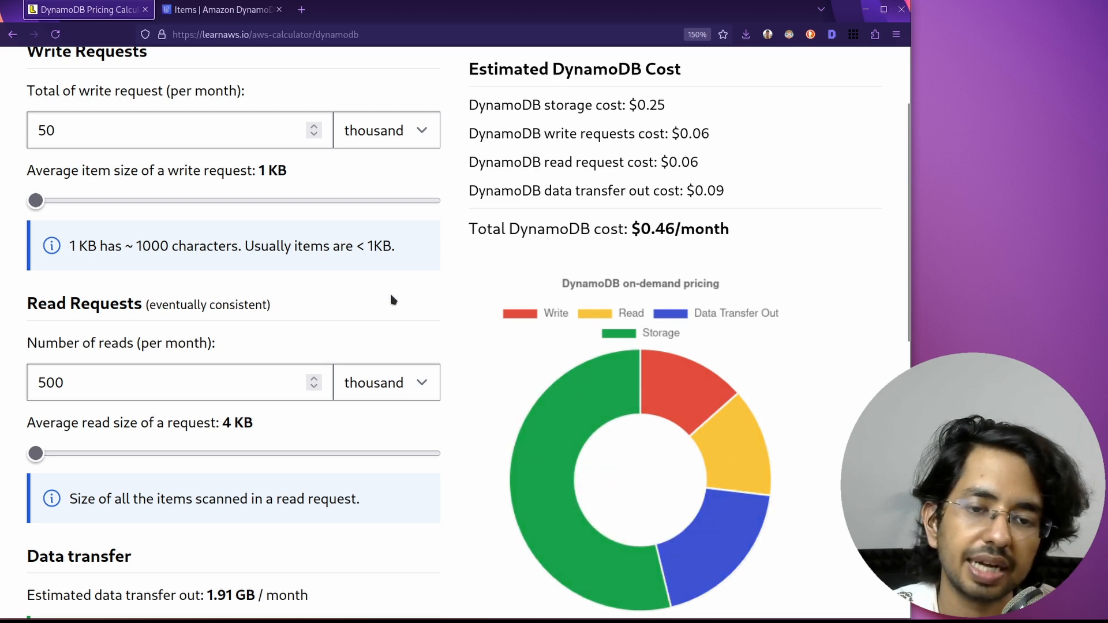
- Switch to the AWS console and review the grocery_table query settings and the returned items
left_click(222, 9)
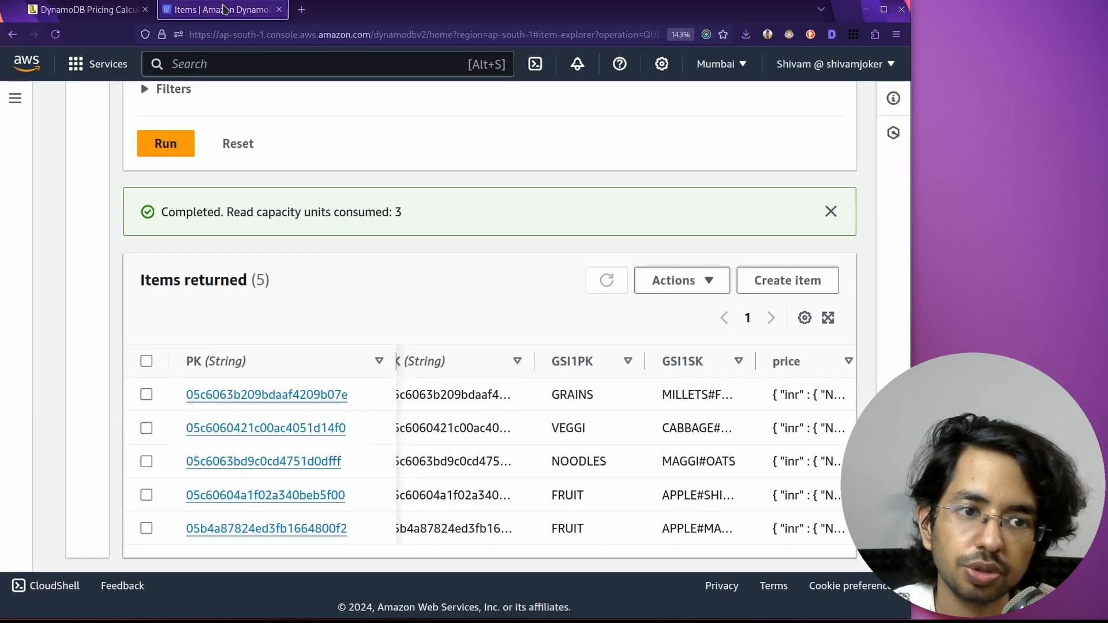
scroll(272, 450, "up", 6)
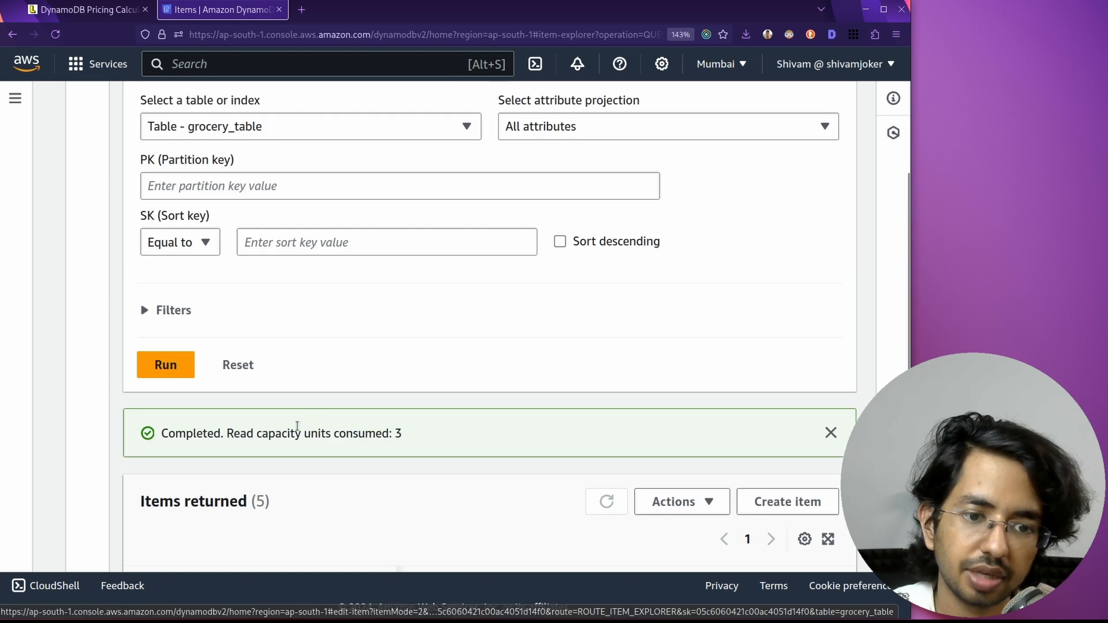
scroll(245, 180, "down", 7)
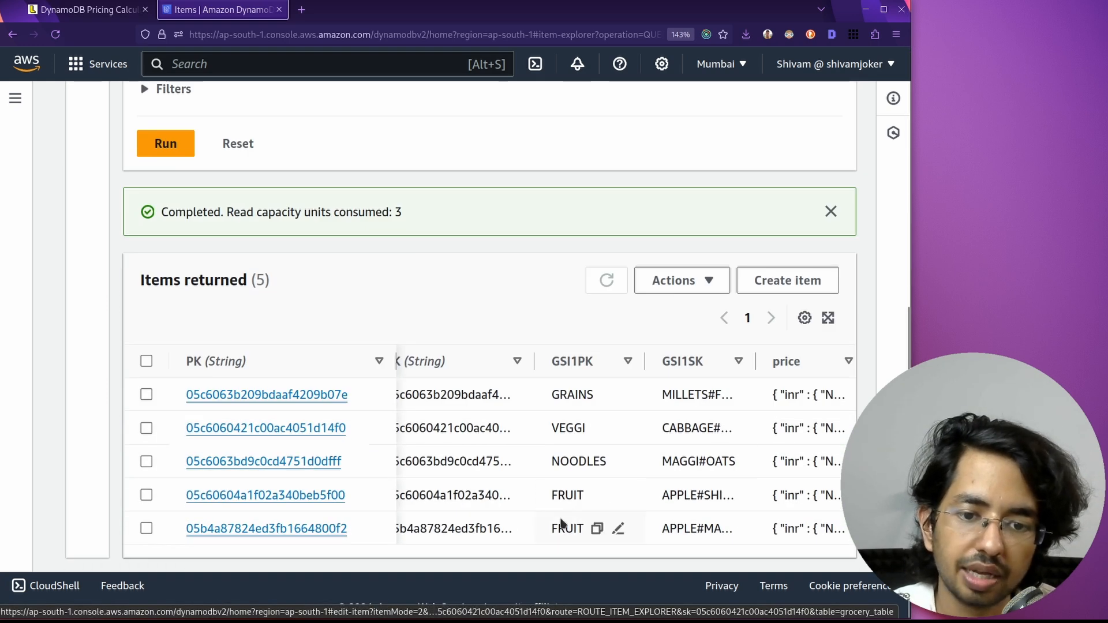
scroll(316, 416, "up", 5)
- Try to query grocery_table for the partition key FRUIT
left_click(245, 288)
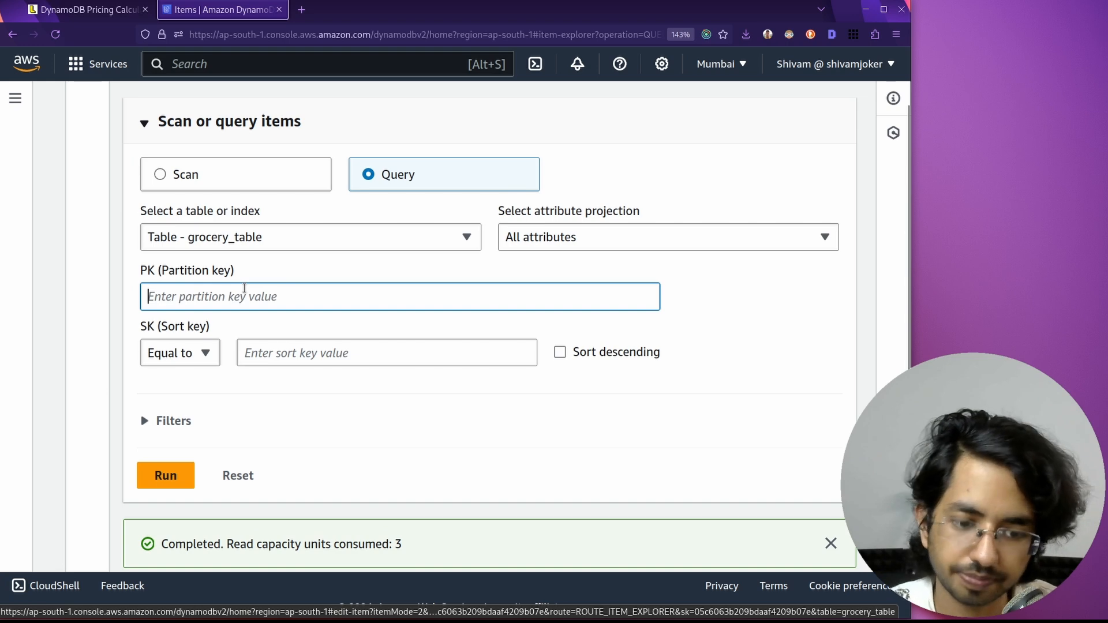
type("FRUIT")
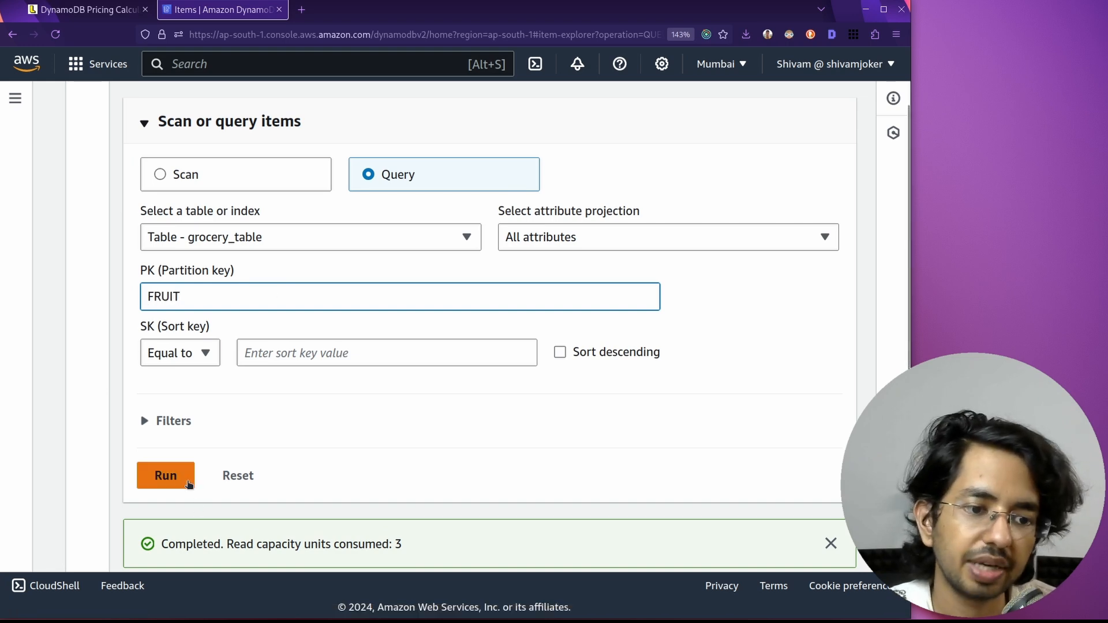
left_click(185, 482)
- Query the GSI1 index of grocery_table for the partition key FRUIT
scroll(277, 448, "down", 1)
left_click(242, 161)
left_click(242, 282)
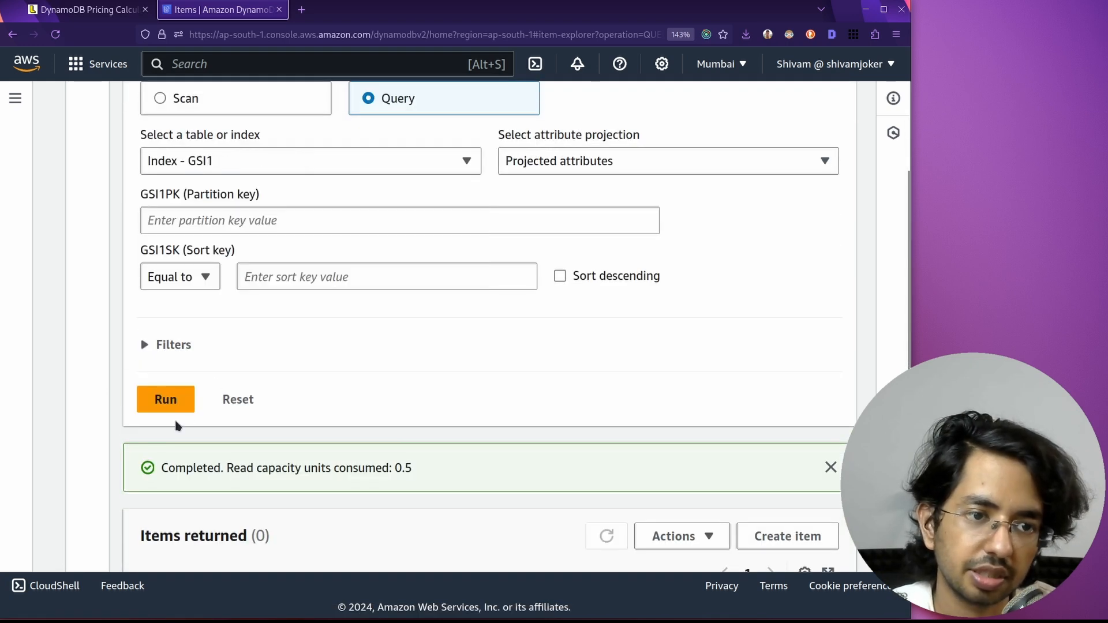
left_click(182, 225)
type("FRUIT")
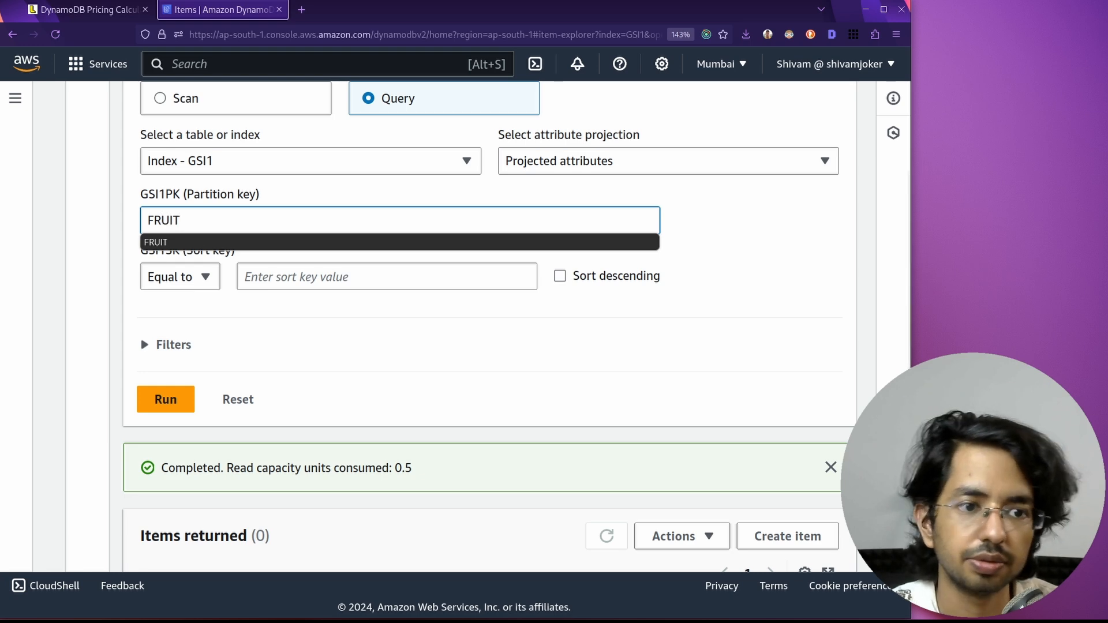
left_click(166, 399)
scroll(374, 334, "down", 2)
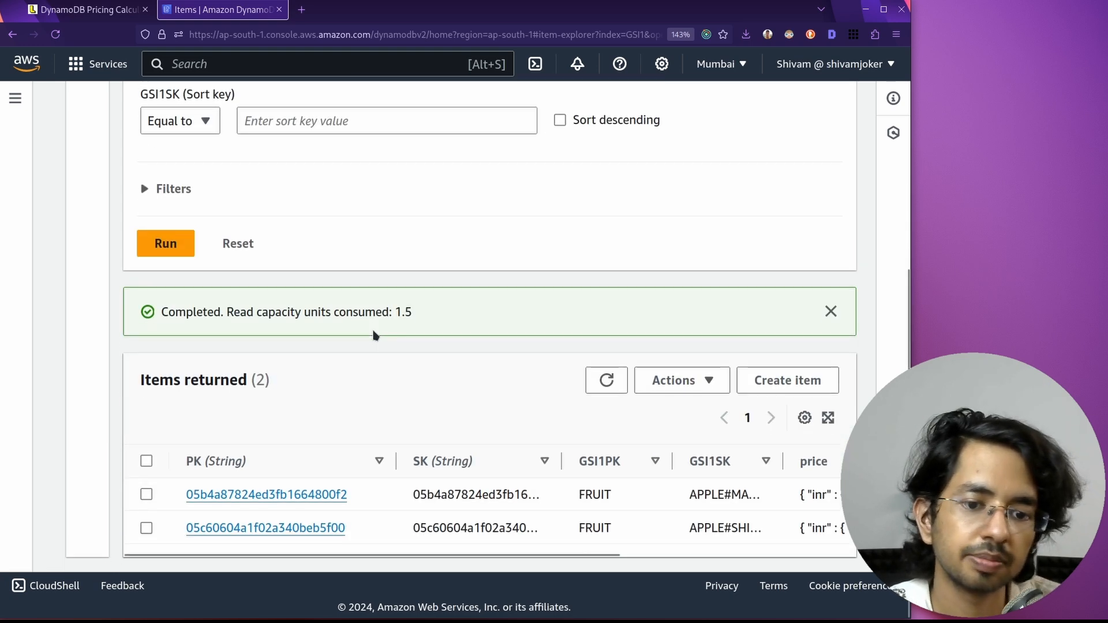
- Check the query's consumed read capacity units and examine the attribute columns of the returned items, including random_chars
scroll(468, 561, "right", 2)
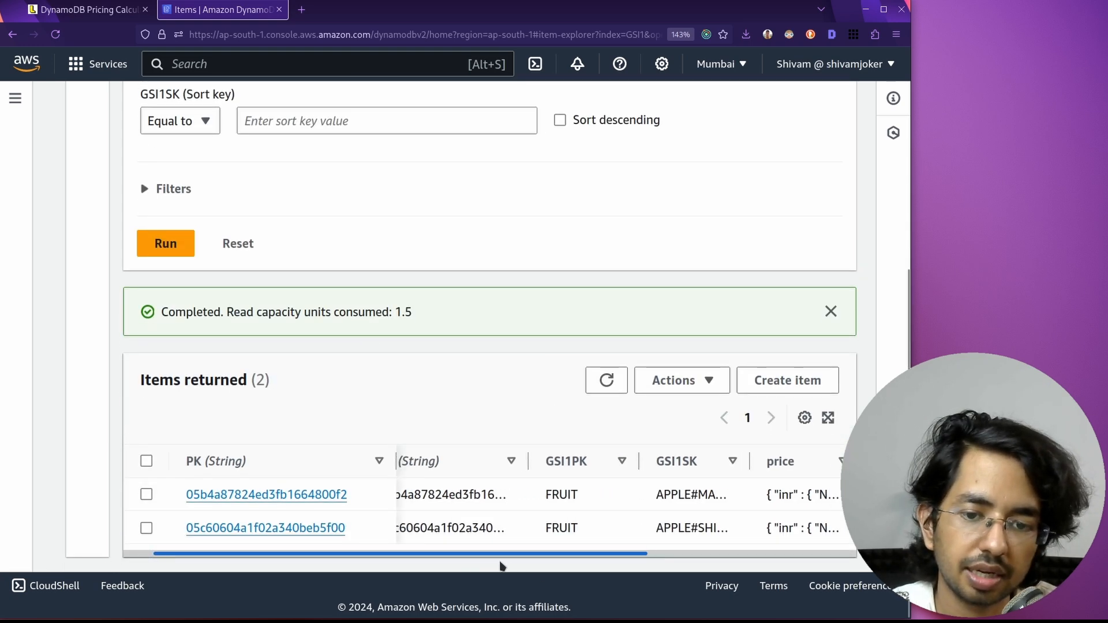
scroll(500, 565, "left", 2)
double_click(403, 311)
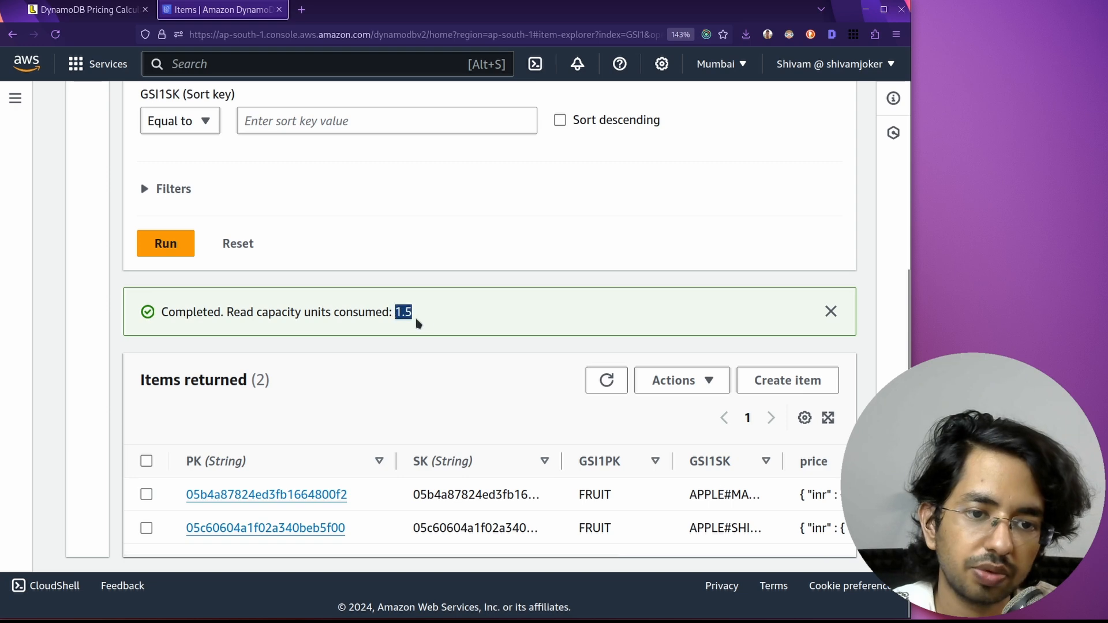
left_click(544, 410)
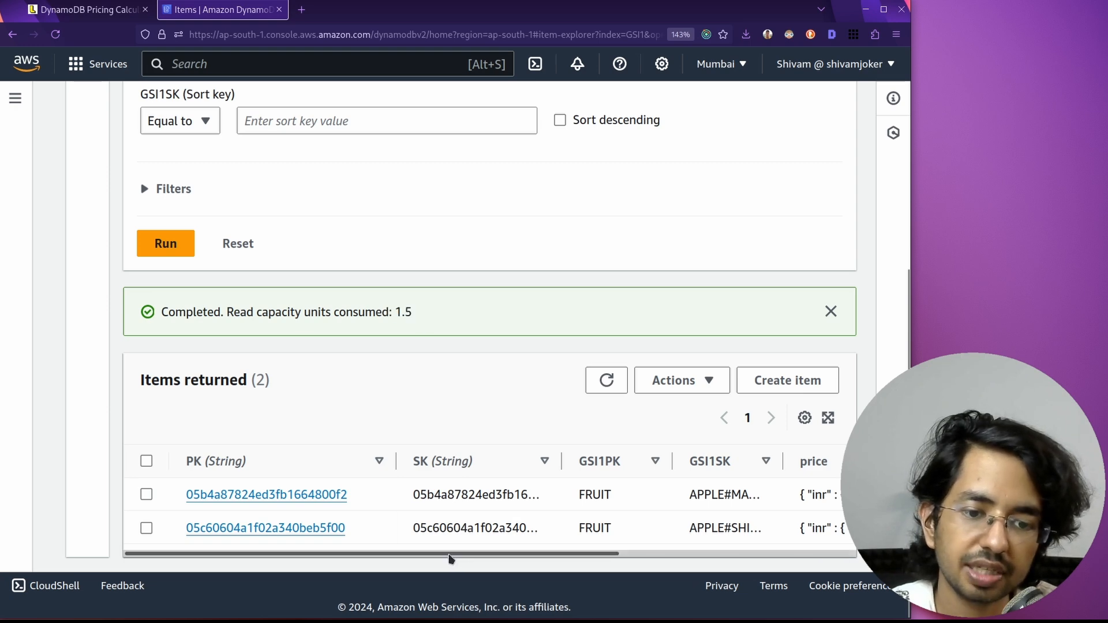
scroll(466, 557, "right", 1)
left_click_drag(466, 557, 692, 561)
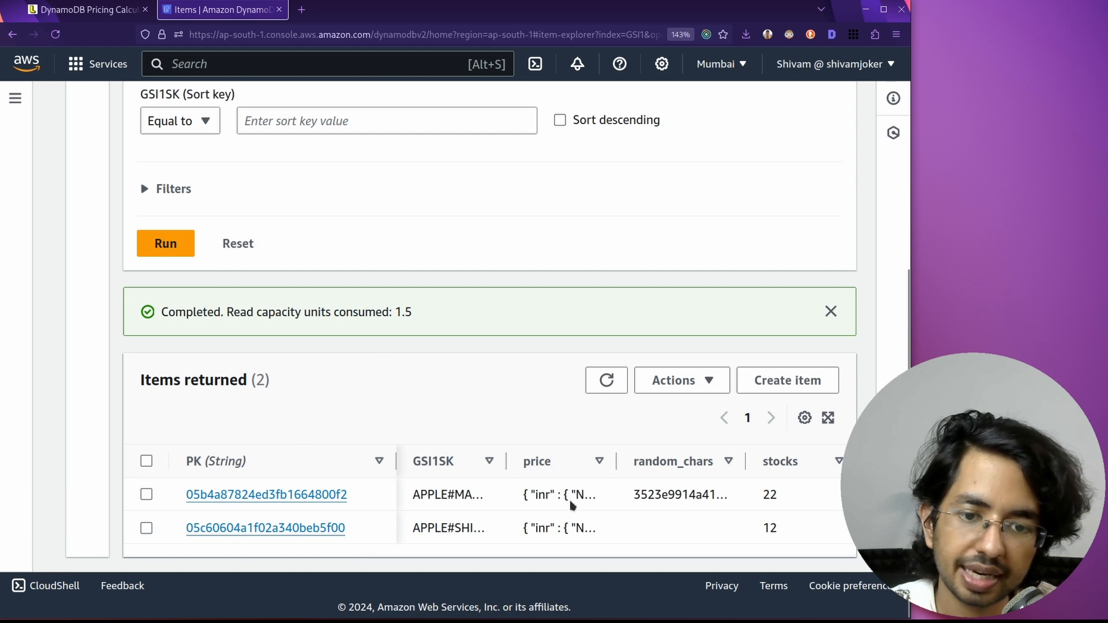
mouse_move(705, 508)
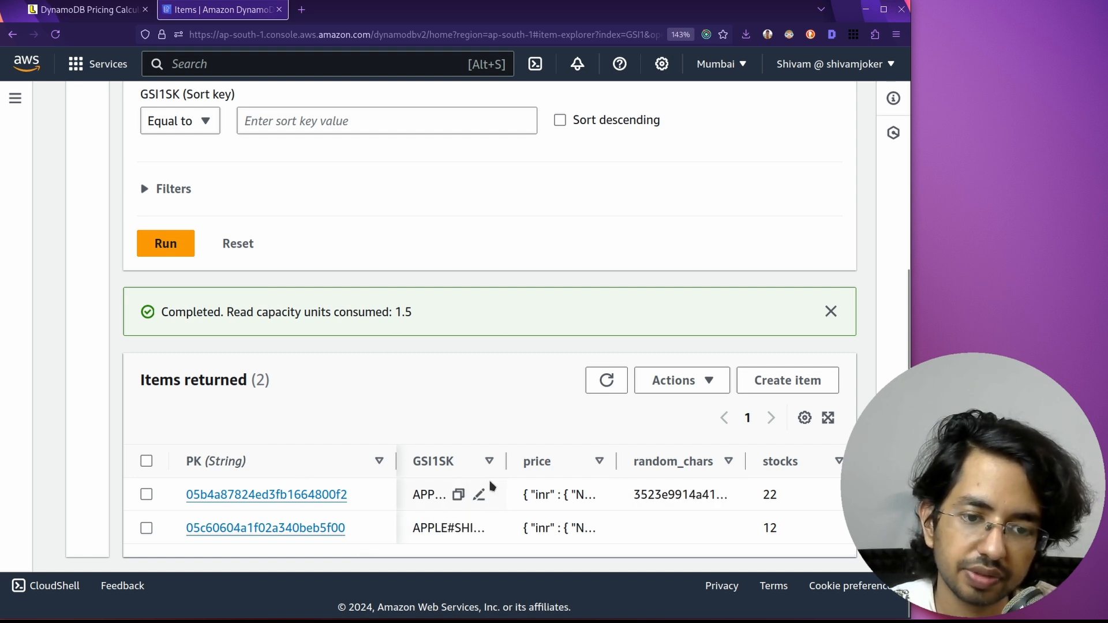
- Widen the GSI1SK column of the returned items and copy the sort key value APPLE#SHIMLA
left_click_drag(508, 459, 601, 460)
mouse_move(500, 534)
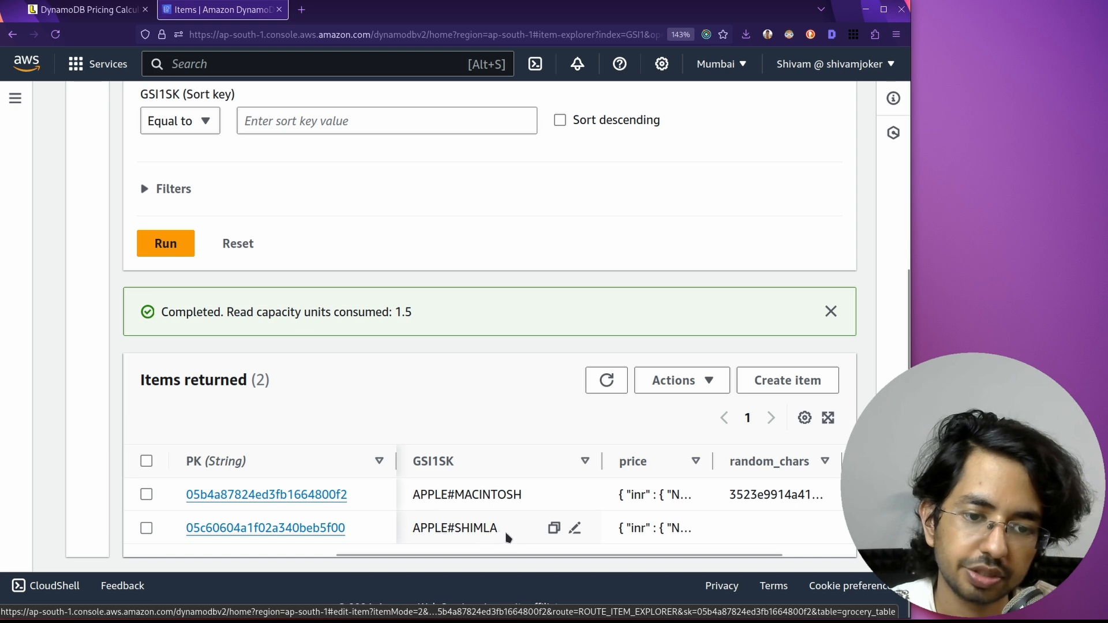
left_click(555, 527)
- Query the GSI1 index for partition key FRUIT with the sort key equal to APPLE#SHIMLA
scroll(292, 329, "up", 2)
left_click(273, 232)
key("ctrl+v")
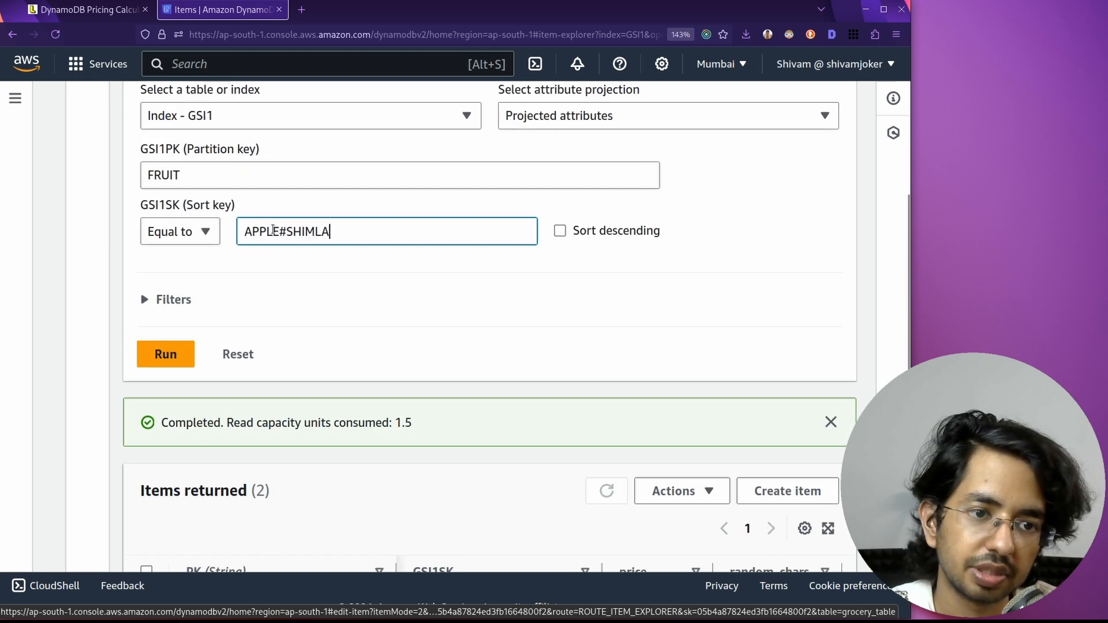
scroll(277, 289, "down", 1)
scroll(274, 299, "down", 1)
left_click(165, 240)
scroll(254, 265, "up", 2)
scroll(362, 317, "down", 2)
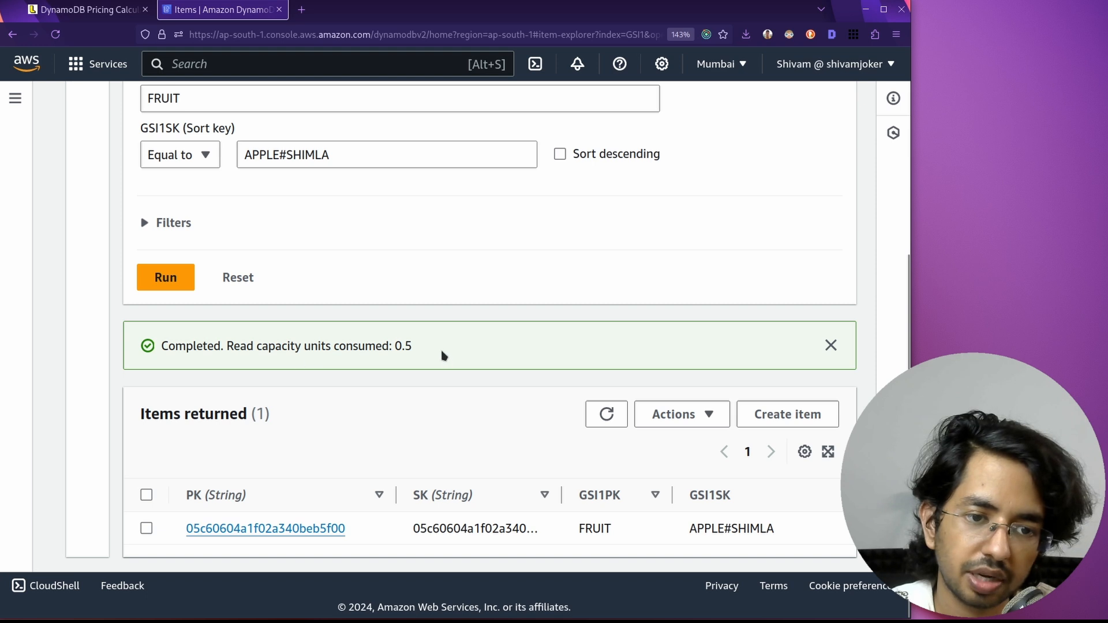
- Check the read capacity units consumed by the query and examine the remaining attributes of the returned APPLE#SHIMLA item
left_click_drag(413, 346, 403, 346)
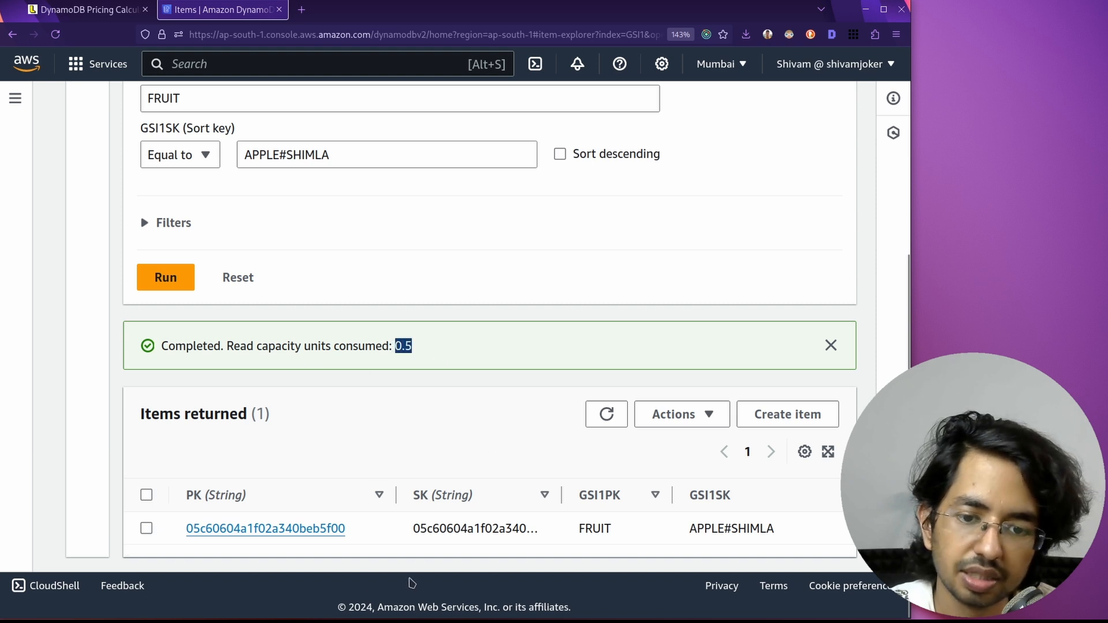
scroll(404, 554, "right", 5)
scroll(553, 543, "left", 5)
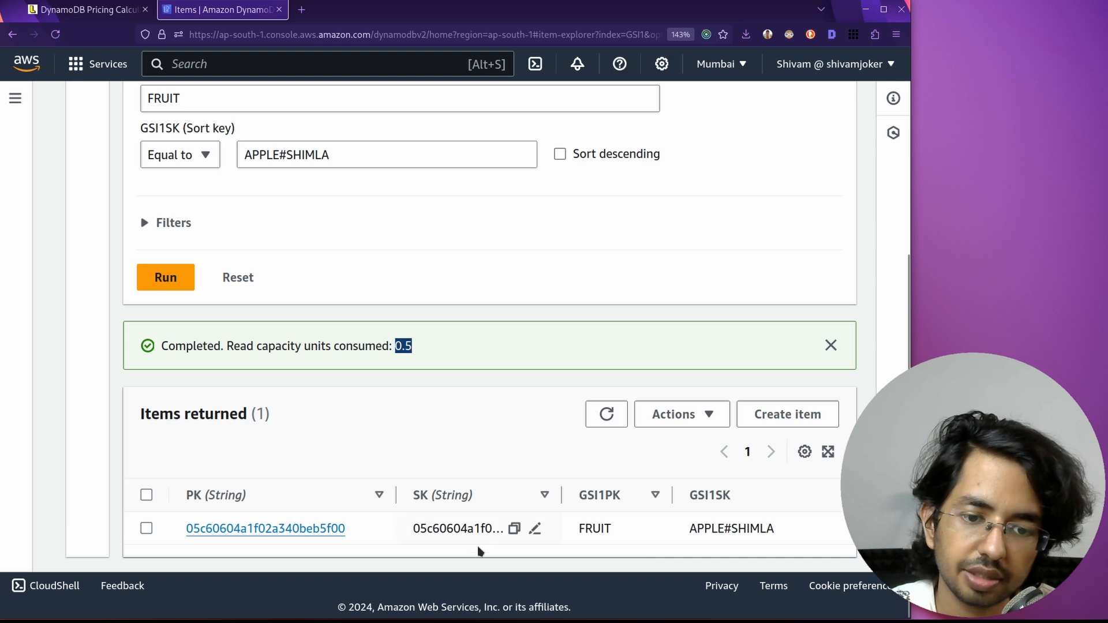
left_click_drag(465, 555, 667, 555)
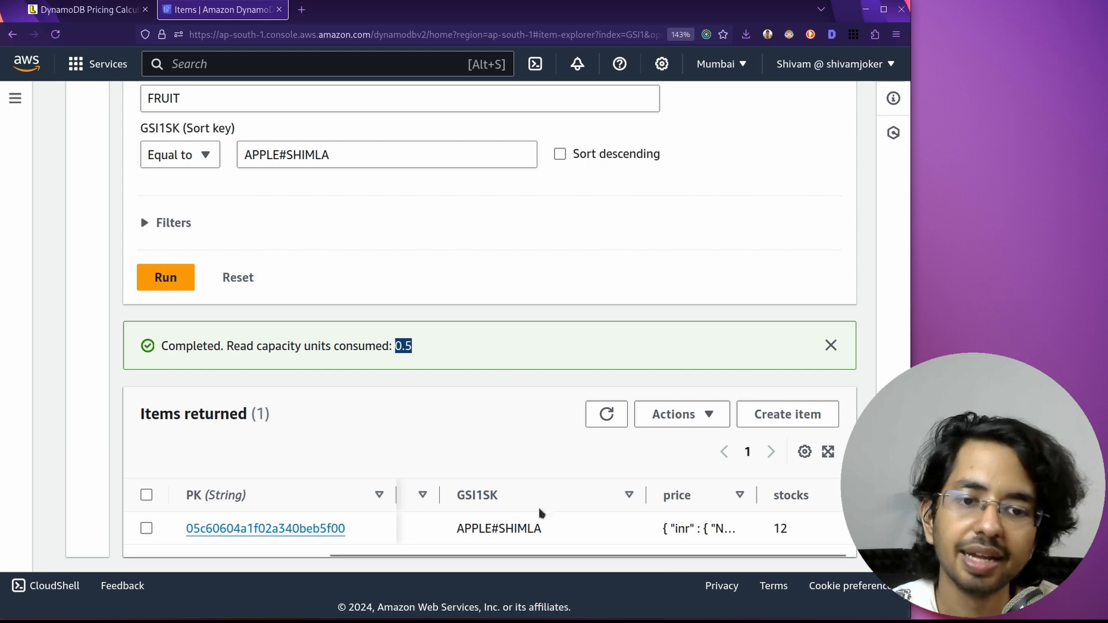
- Switch to the DynamoDB pricing calculator and set the average write item size to 400 KB and the average read size to 1024 KB
key("ctrl+Page_Up")
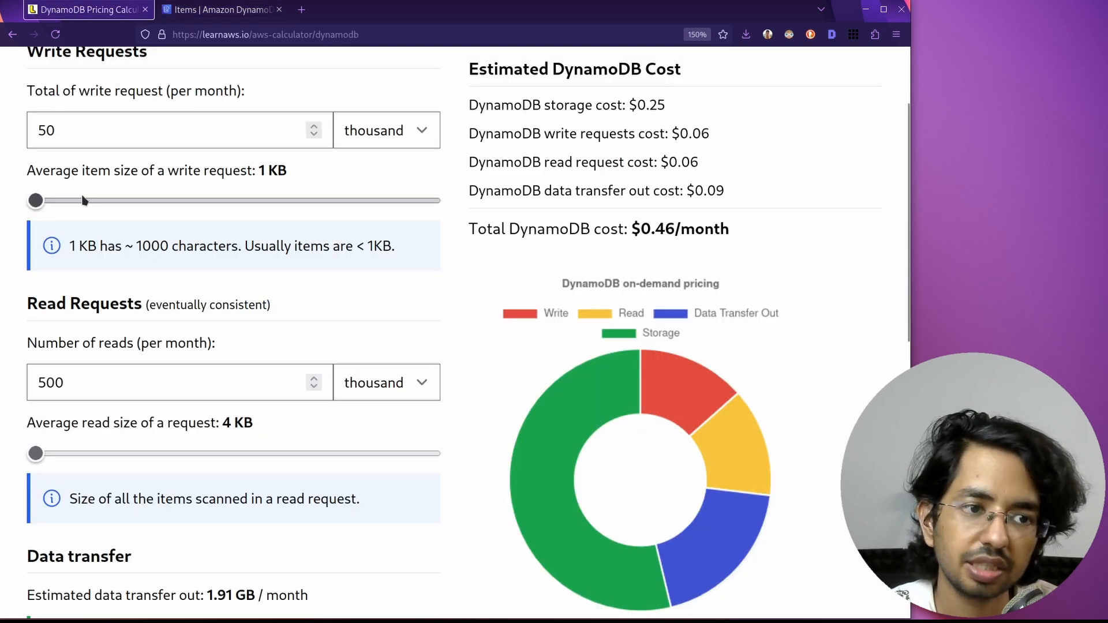
left_click_drag(68, 204, 456, 210)
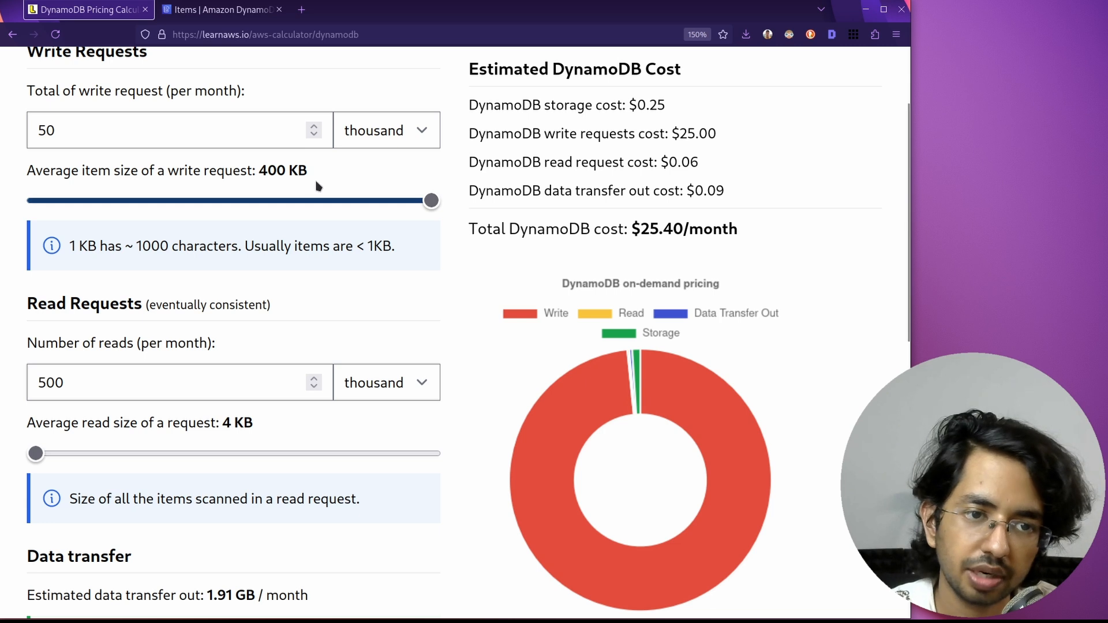
left_click_drag(166, 456, 463, 439)
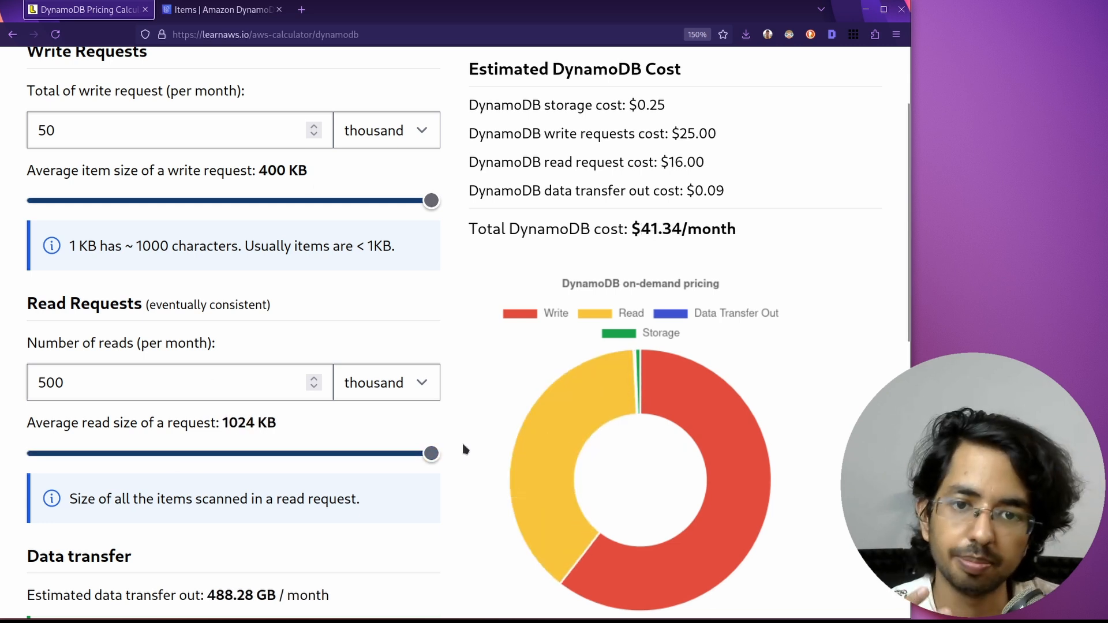